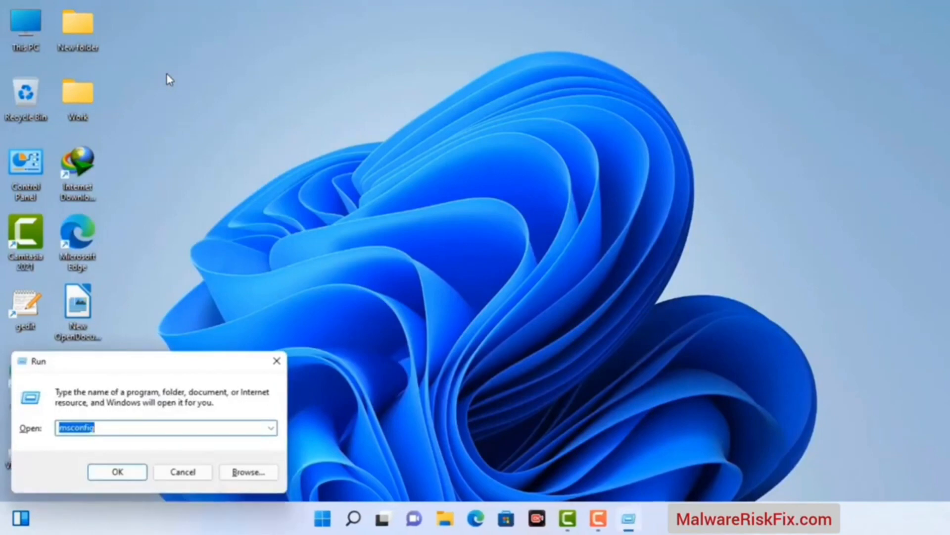
# Step: Run msconfig to open System Configuration
pyautogui.moveTo(159, 357); pyautogui.dragTo(418, 117)
pyautogui.click(378, 187)
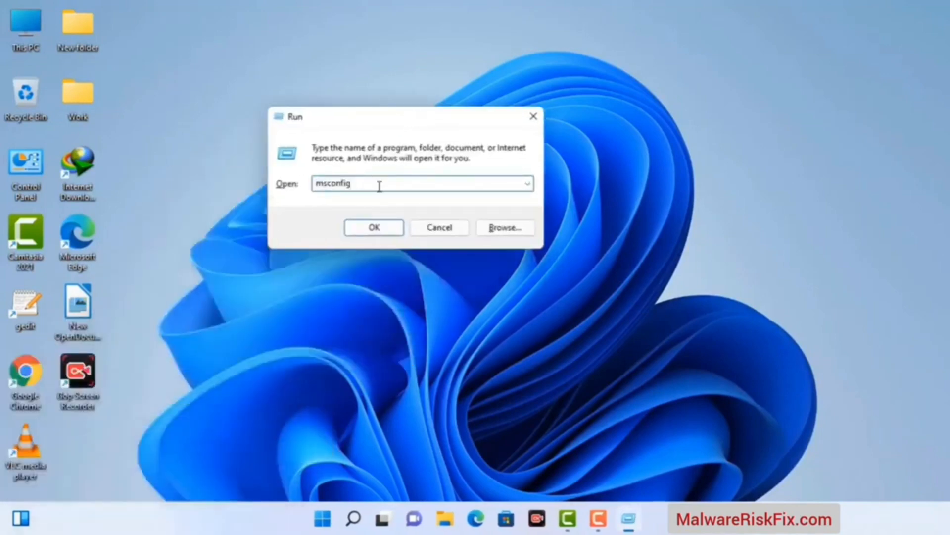
pyautogui.click(368, 234)
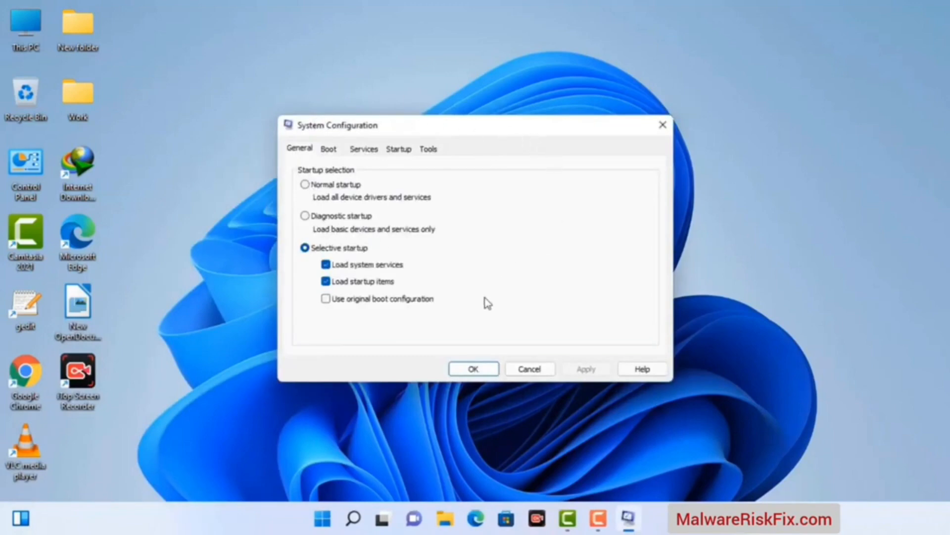
# Step: Enable Safe boot with the Network option in the boot settings, apply the change and close System Configuration
pyautogui.click(329, 150)
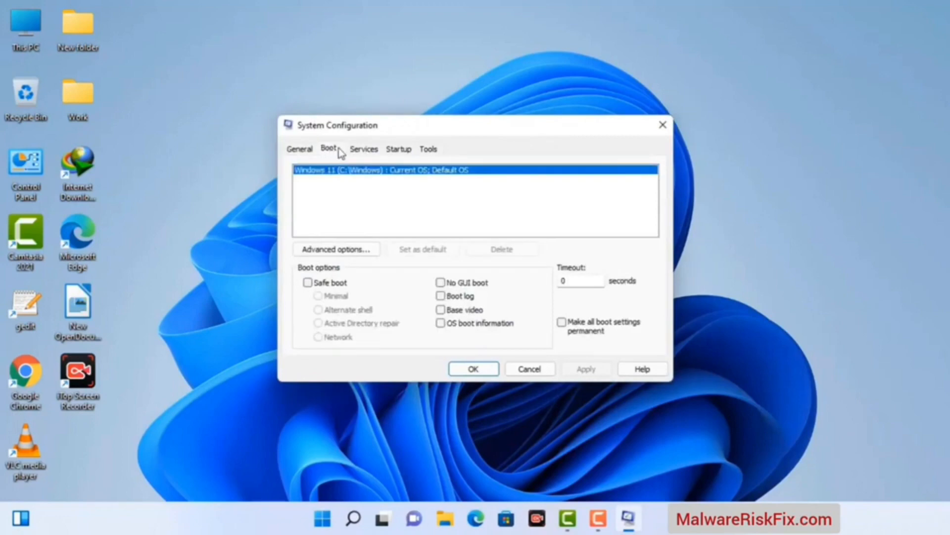
pyautogui.click(307, 283)
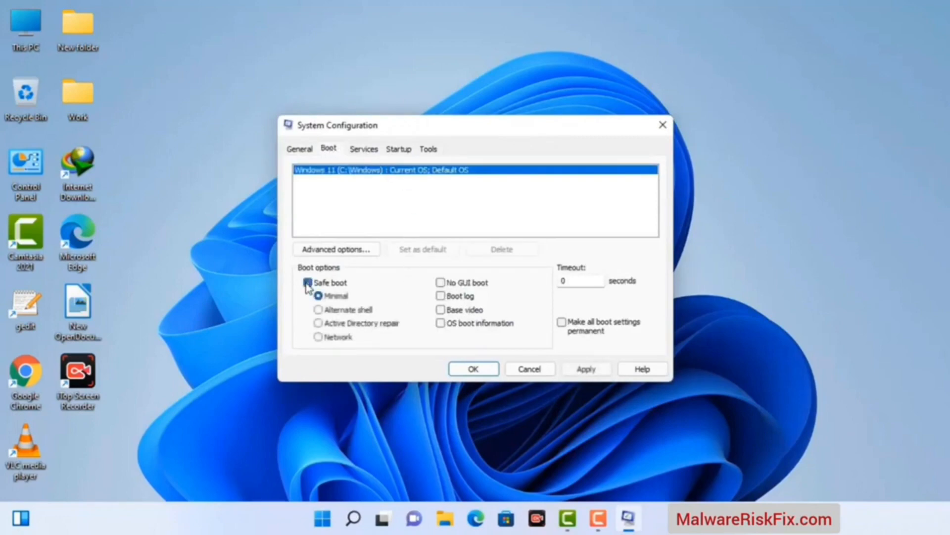
pyautogui.click(338, 340)
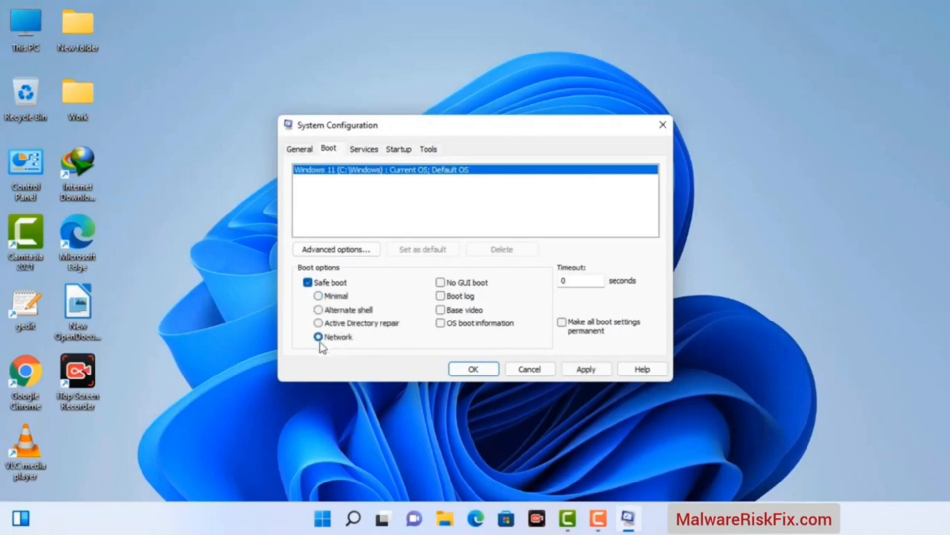
pyautogui.click(586, 371)
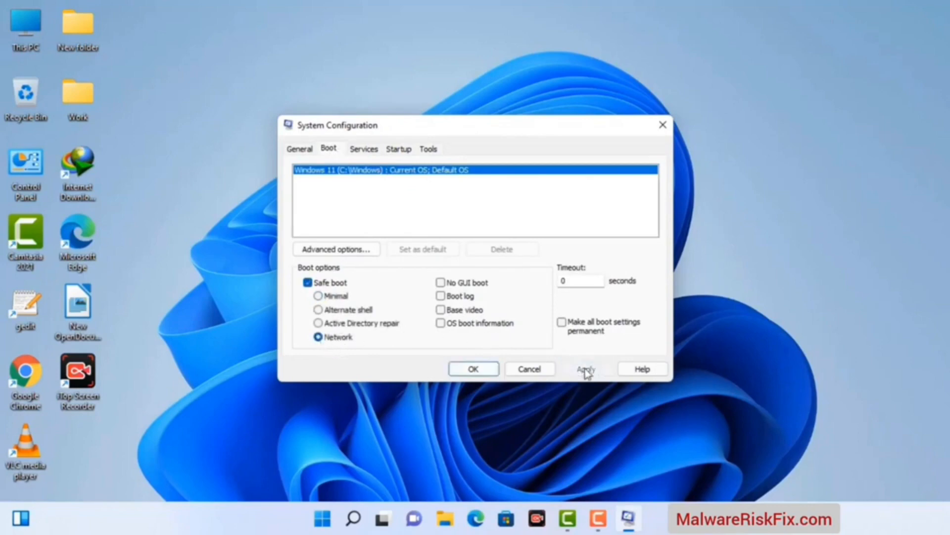
pyautogui.click(472, 370)
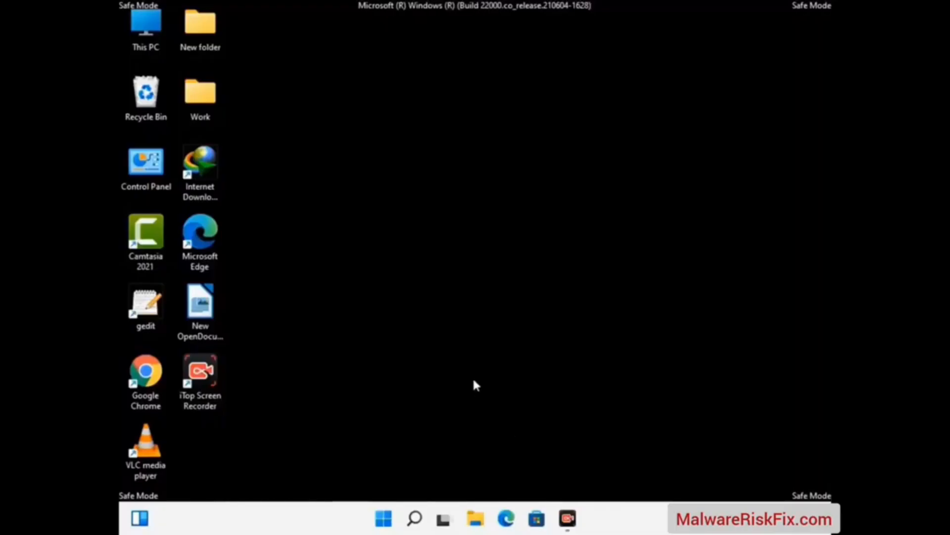
# Step: Set File Explorer Options in Control Panel to show hidden files, folders, and drives, and close Control Panel
pyautogui.doubleClick(146, 181)
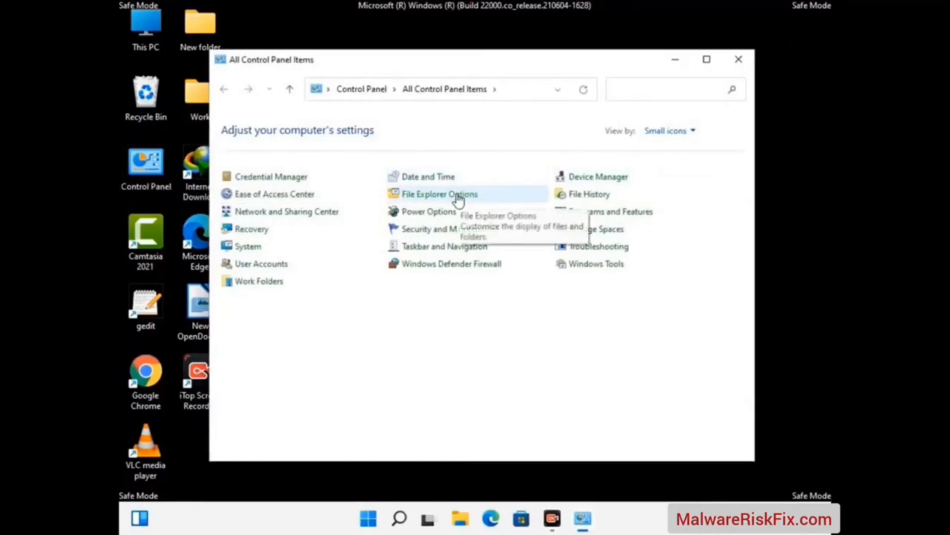
pyautogui.click(458, 199)
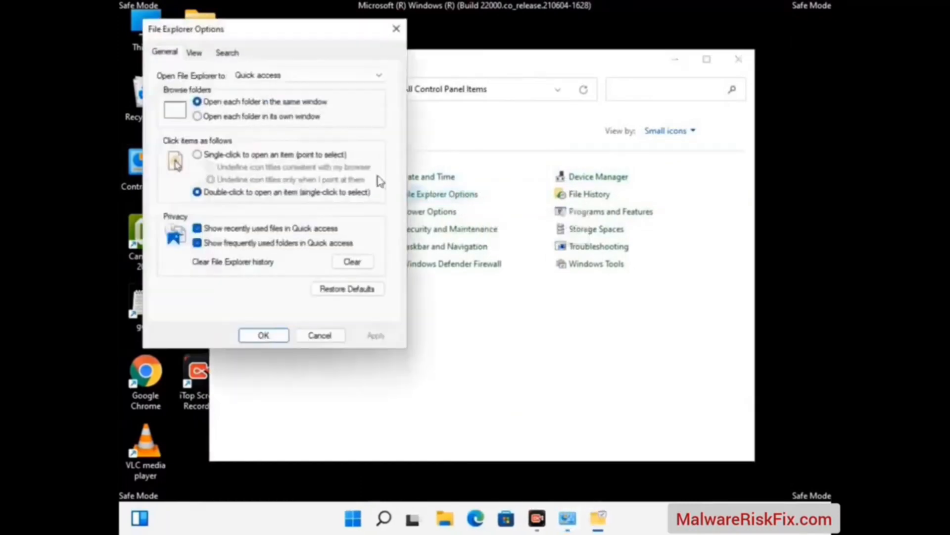
pyautogui.click(194, 53)
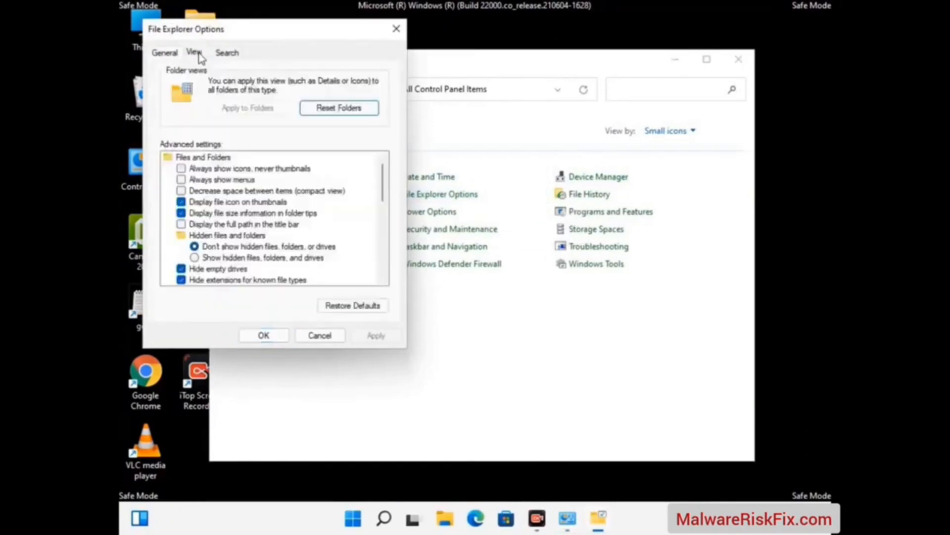
pyautogui.click(195, 258)
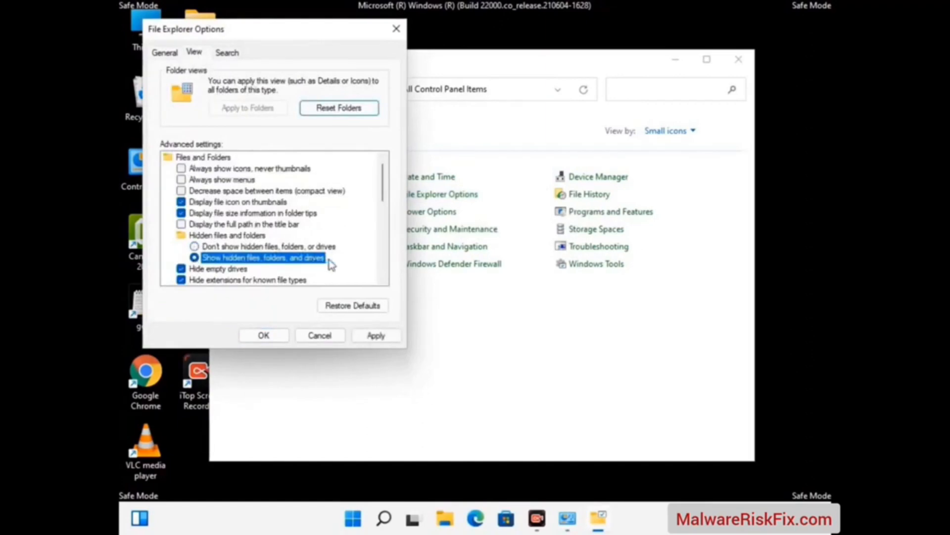
pyautogui.click(375, 337)
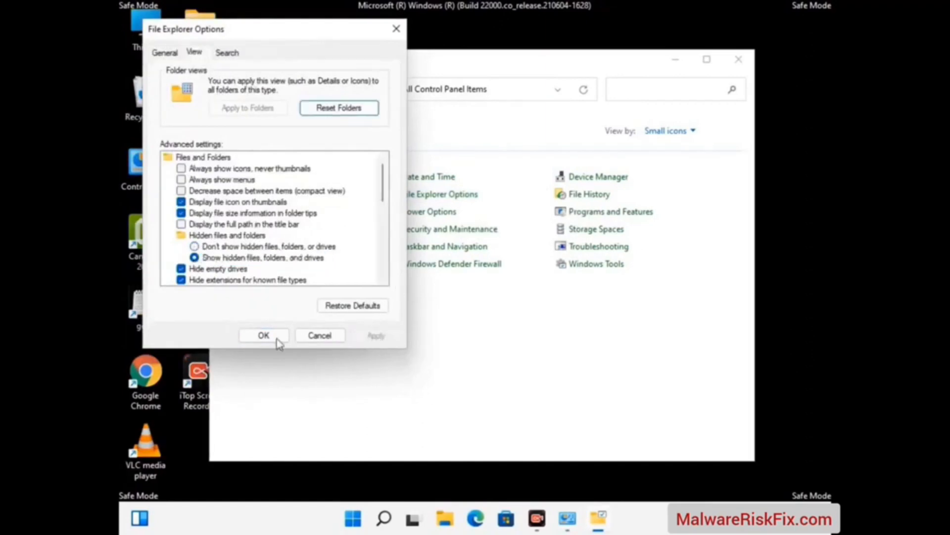
pyautogui.click(254, 339)
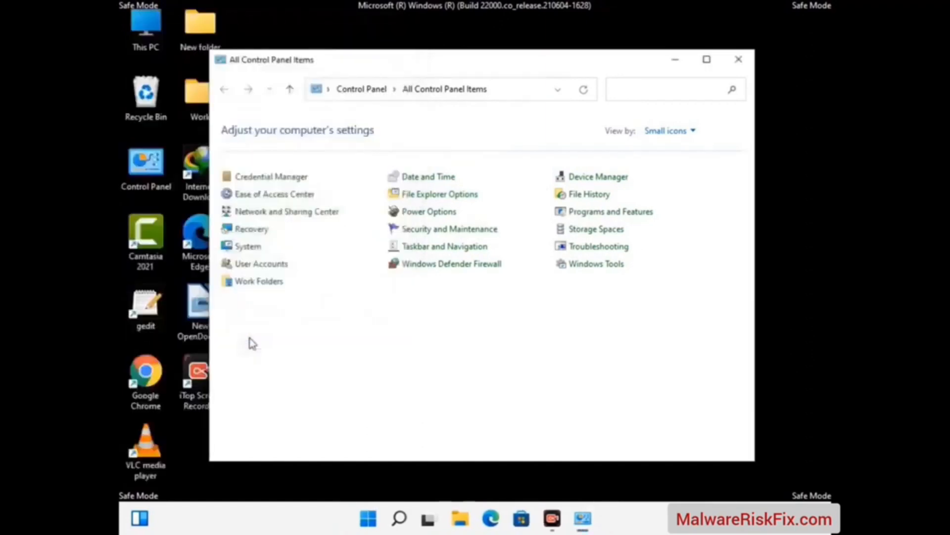
pyautogui.click(738, 60)
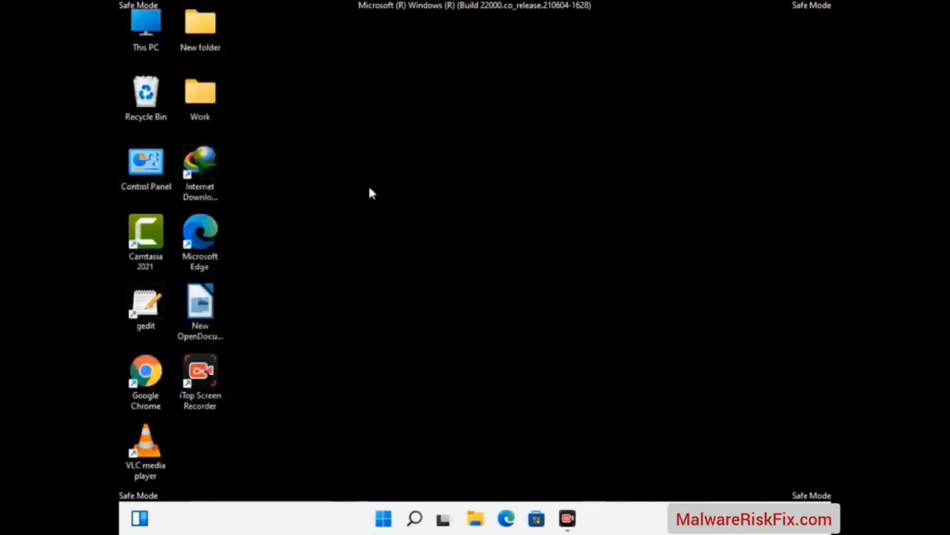
# Step: Browse from This PC to the folder C:\Windows\System32\drivers\etc
pyautogui.doubleClick(141, 46)
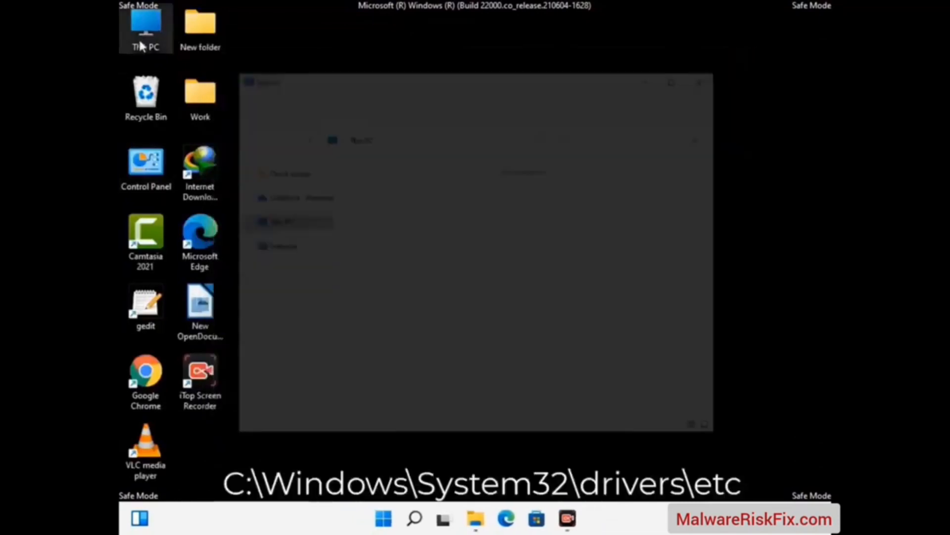
pyautogui.doubleClick(416, 325)
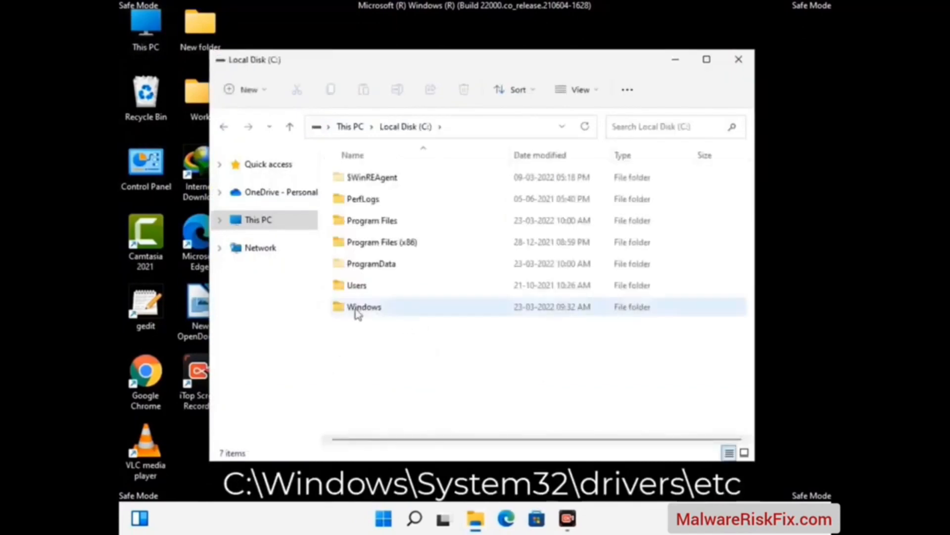
pyautogui.doubleClick(358, 308)
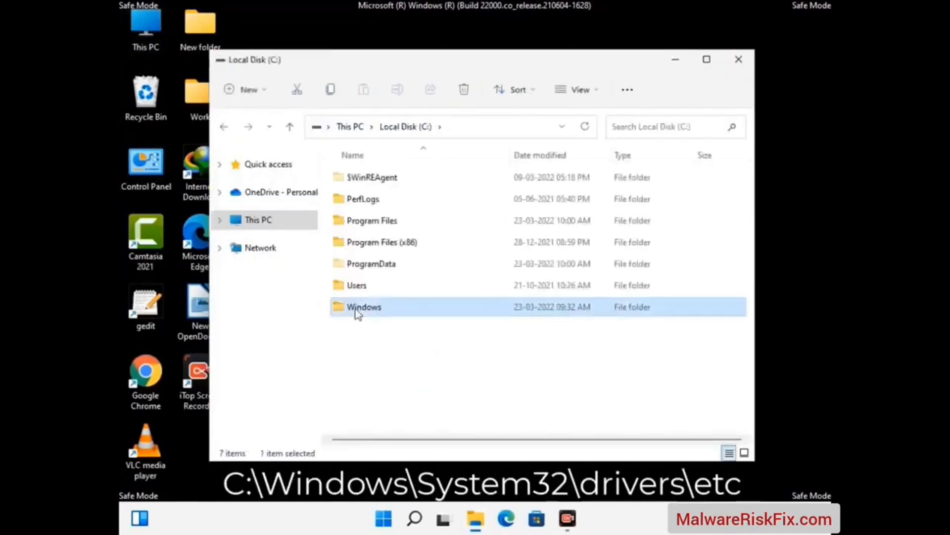
pyautogui.scroll(-5, 477, 315)
pyautogui.scroll(-12, 470, 316)
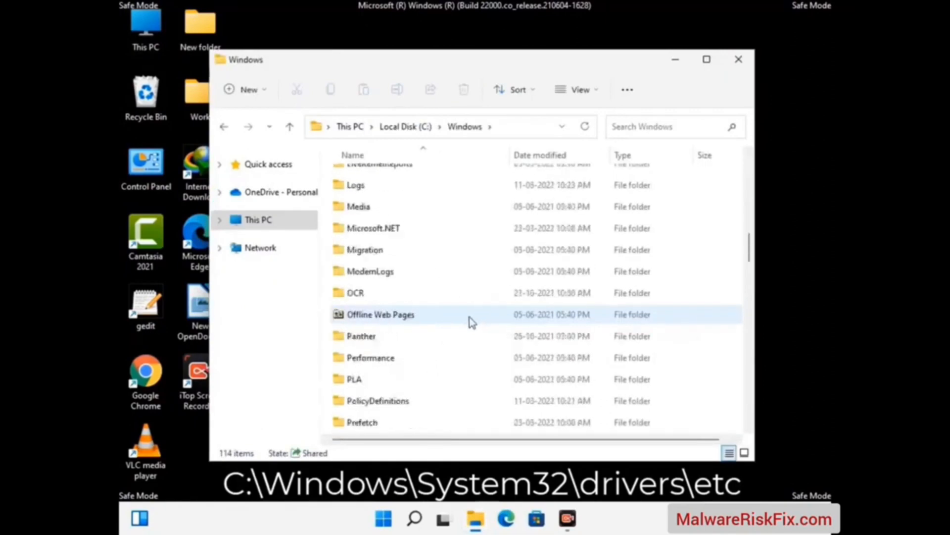
pyautogui.scroll(-3, 445, 335)
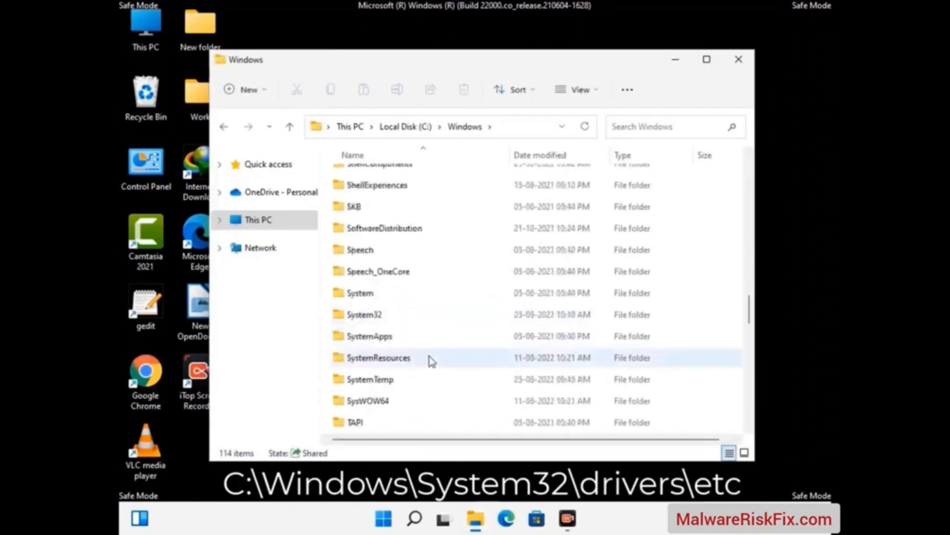
pyautogui.doubleClick(365, 313)
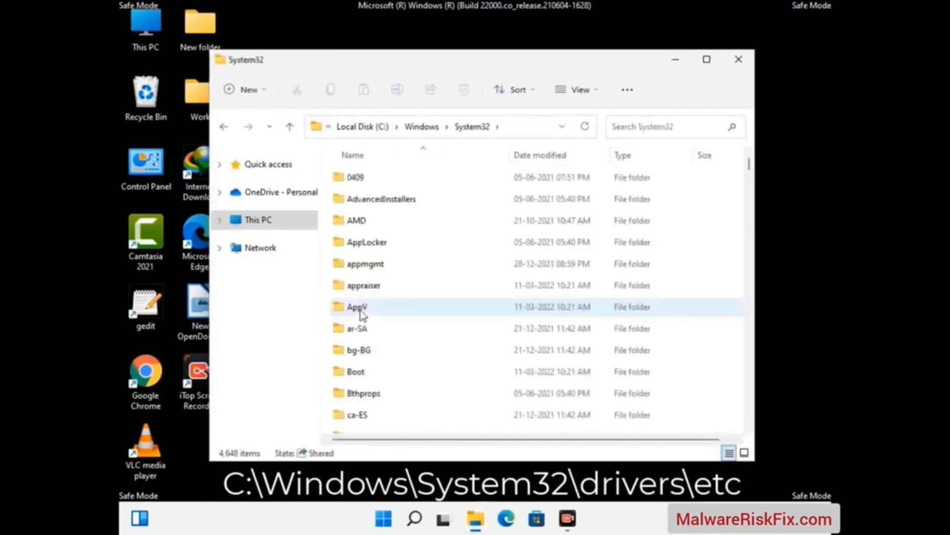
pyautogui.scroll(-5, 410, 324)
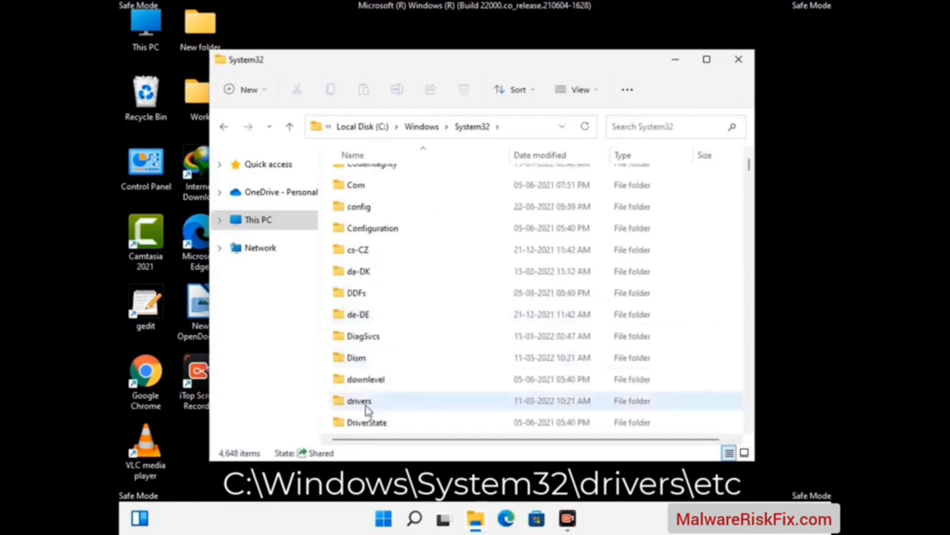
pyautogui.doubleClick(379, 405)
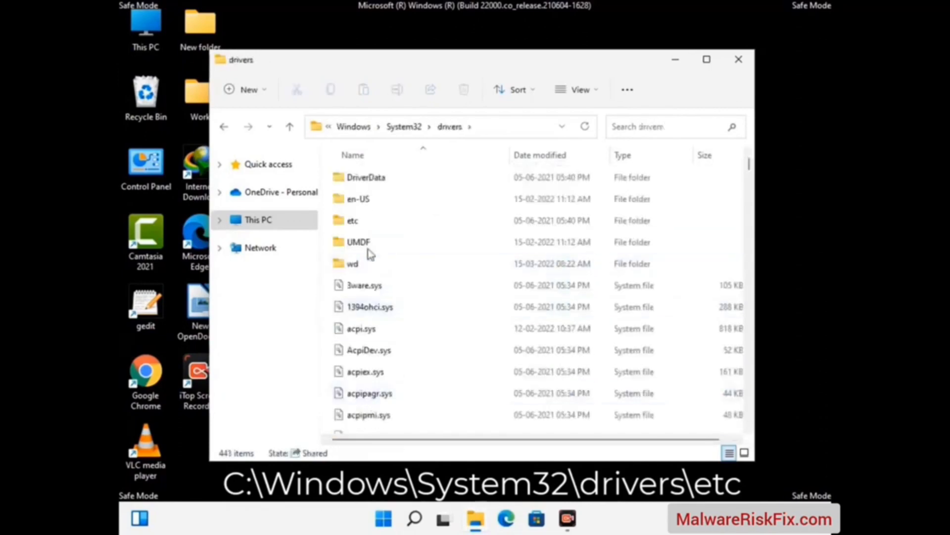
pyautogui.doubleClick(354, 220)
# Step: Open the hosts file in the etc folder with Notepad
pyautogui.click(366, 187)
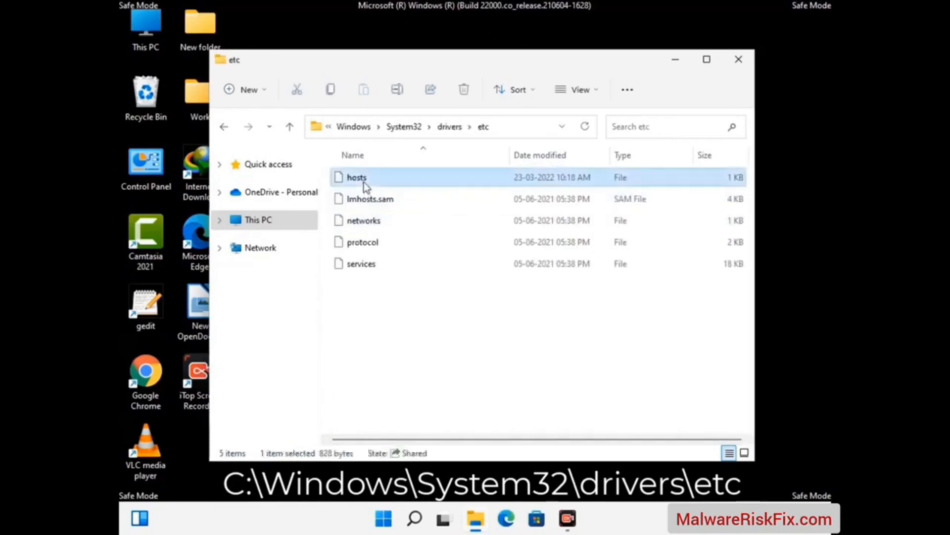
pyautogui.doubleClick(364, 186)
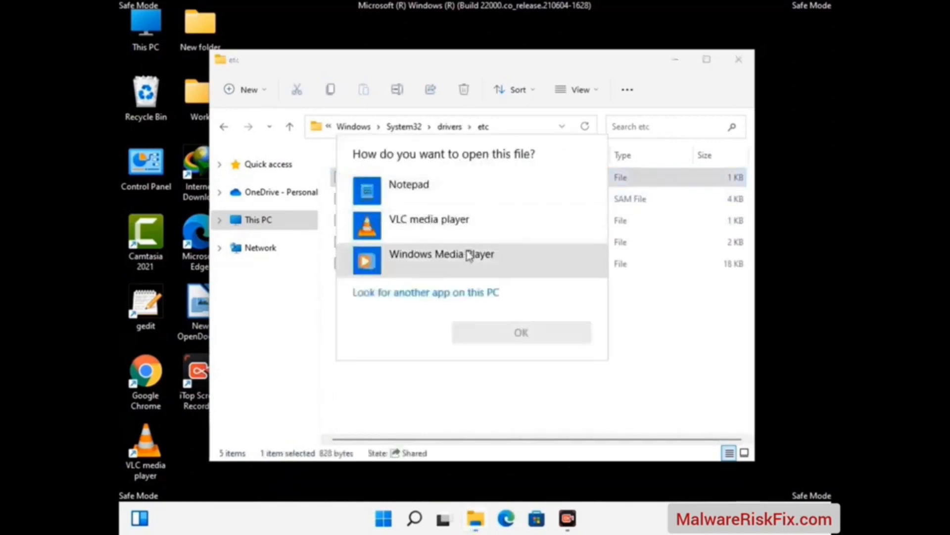
pyautogui.click(423, 191)
pyautogui.click(524, 335)
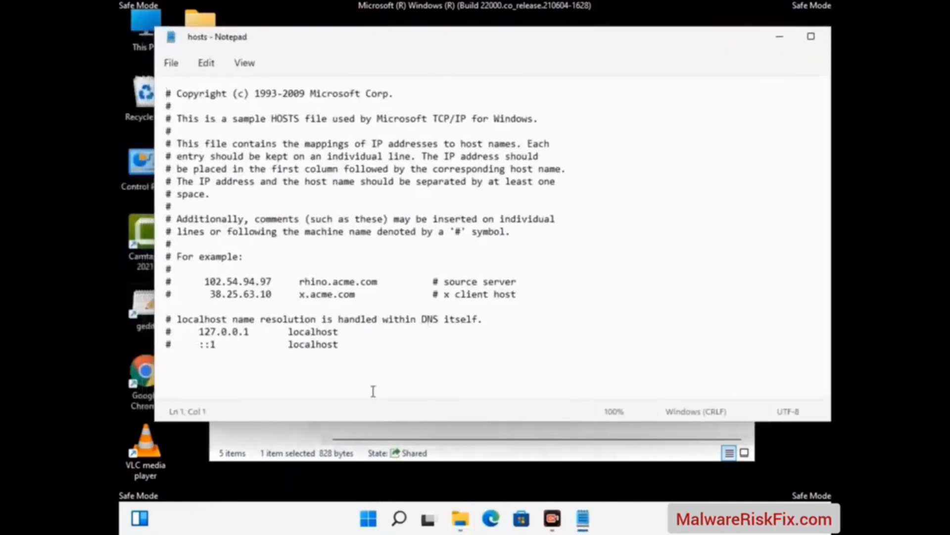
# Step: Add two line breaks after the last localhost entry in the hosts file and save it
pyautogui.click(354, 346)
pyautogui.press('Return')
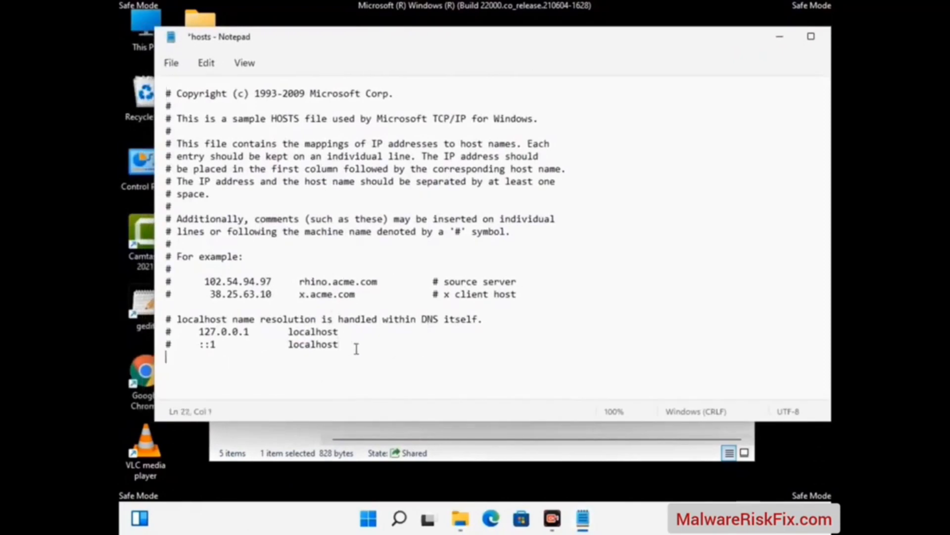
pyautogui.press('Return')
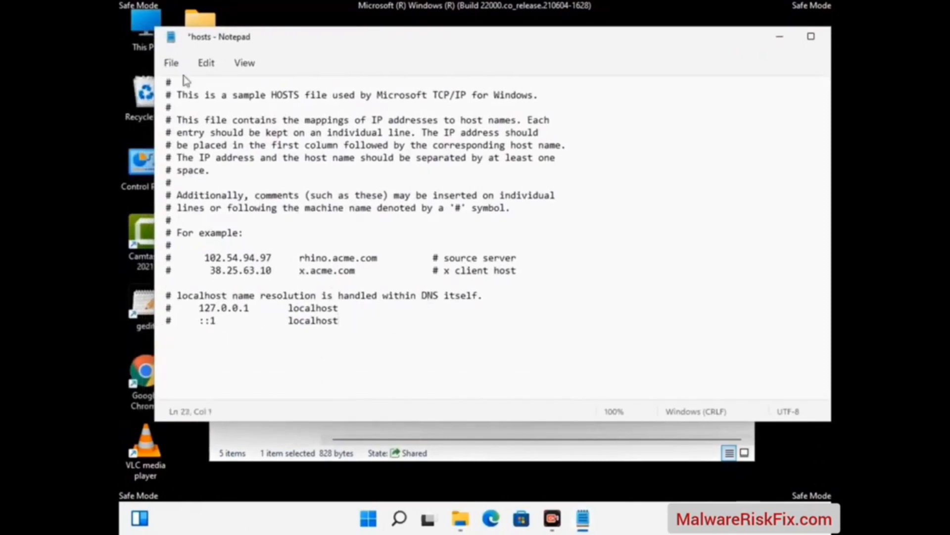
pyautogui.click(171, 64)
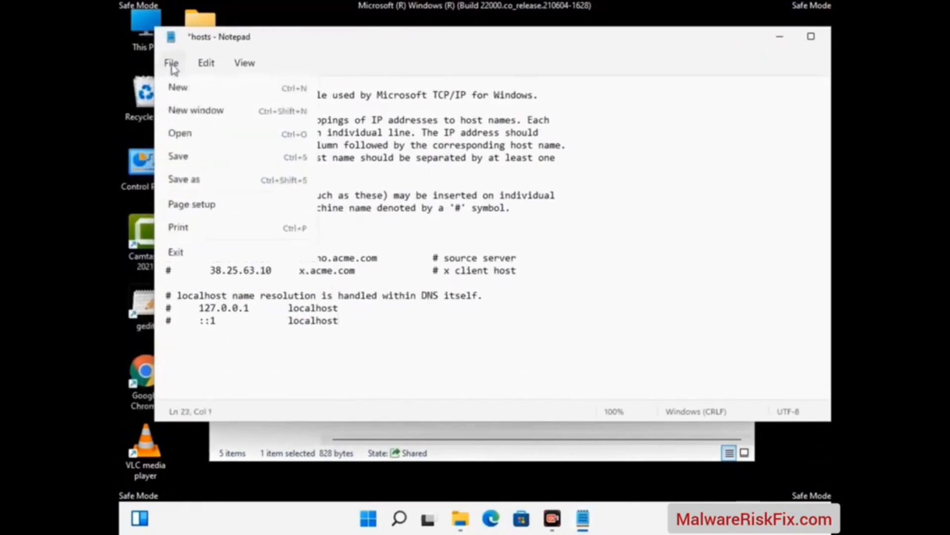
pyautogui.click(179, 160)
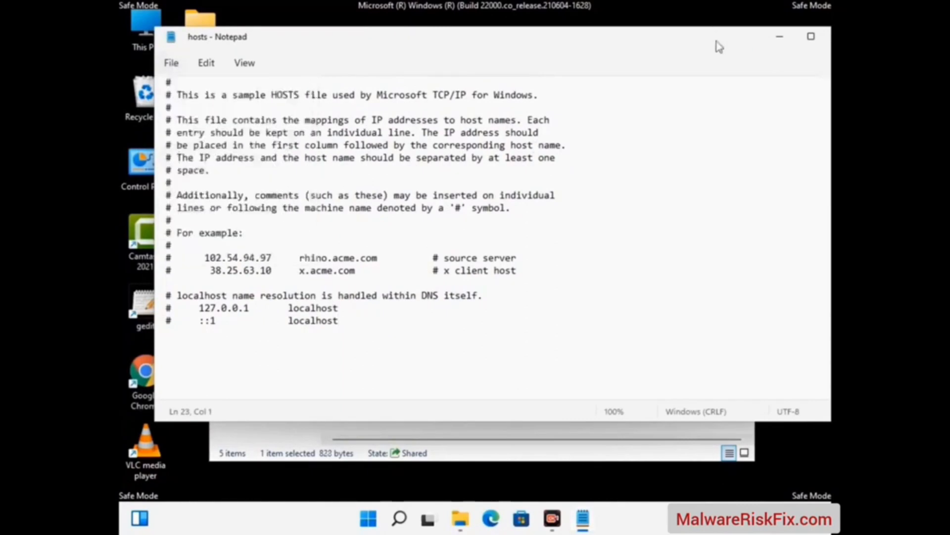
# Step: Close the hosts file in Notepad and the etc folder window
pyautogui.moveTo(718, 44); pyautogui.dragTo(608, 43)
pyautogui.click(734, 43)
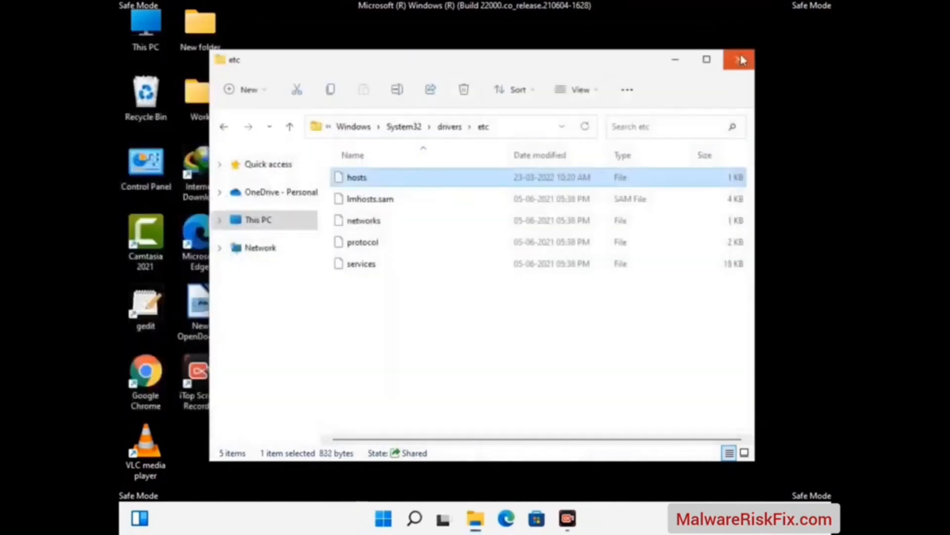
pyautogui.click(740, 53)
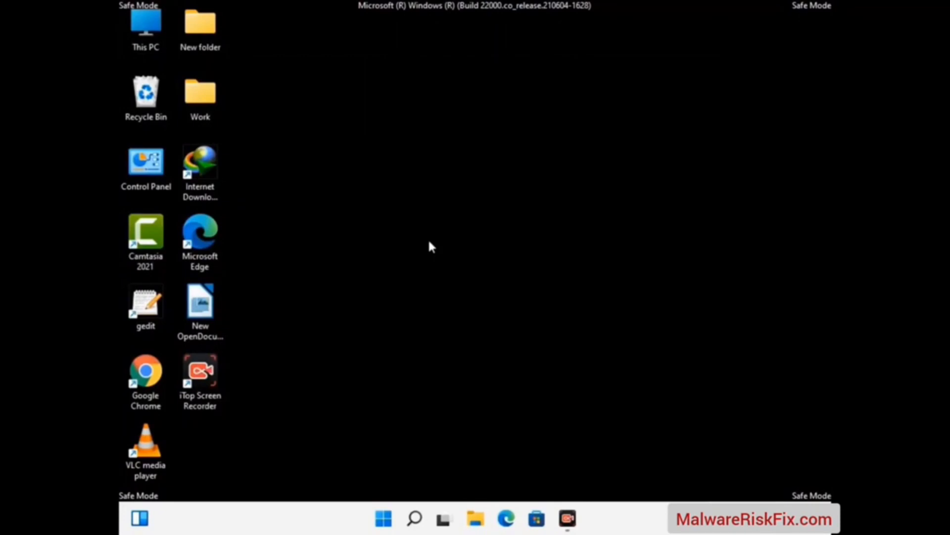
# Step: Open the Roaming application data folder by running %appdata% from the Run dialog
pyautogui.press('super+r')
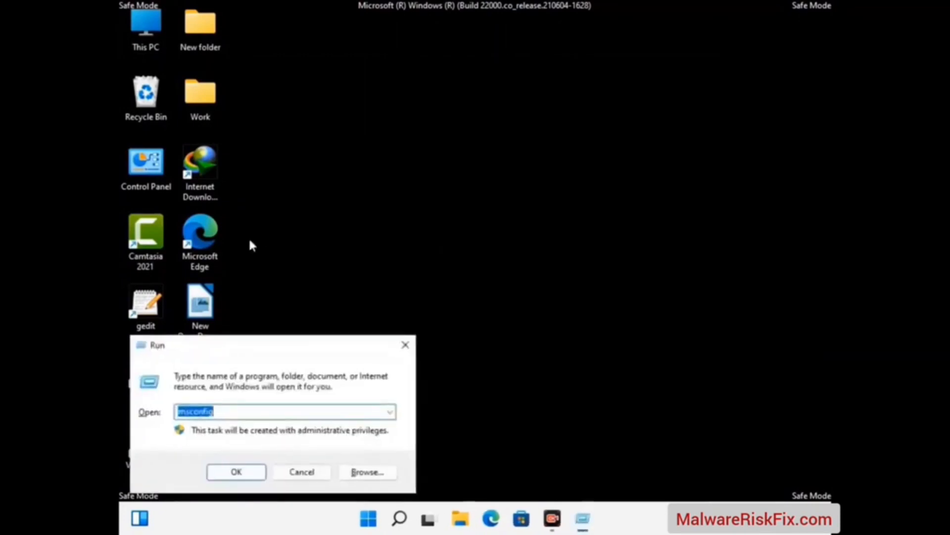
pyautogui.moveTo(270, 336); pyautogui.dragTo(441, 145)
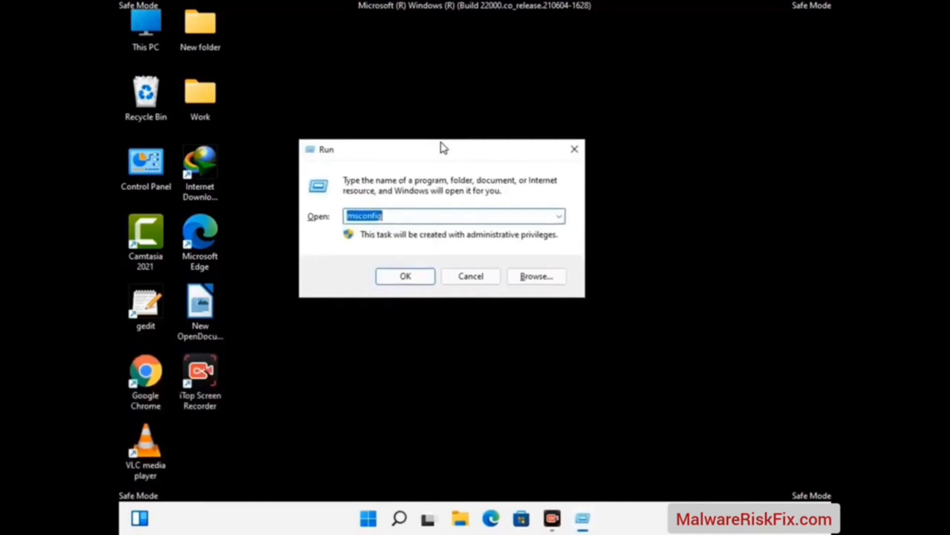
pyautogui.write('%')
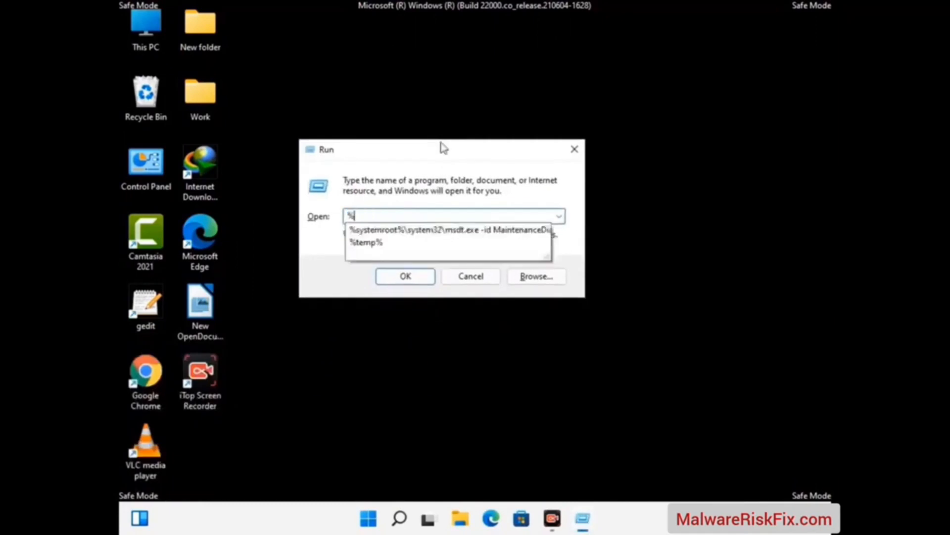
pyautogui.write('appdata%')
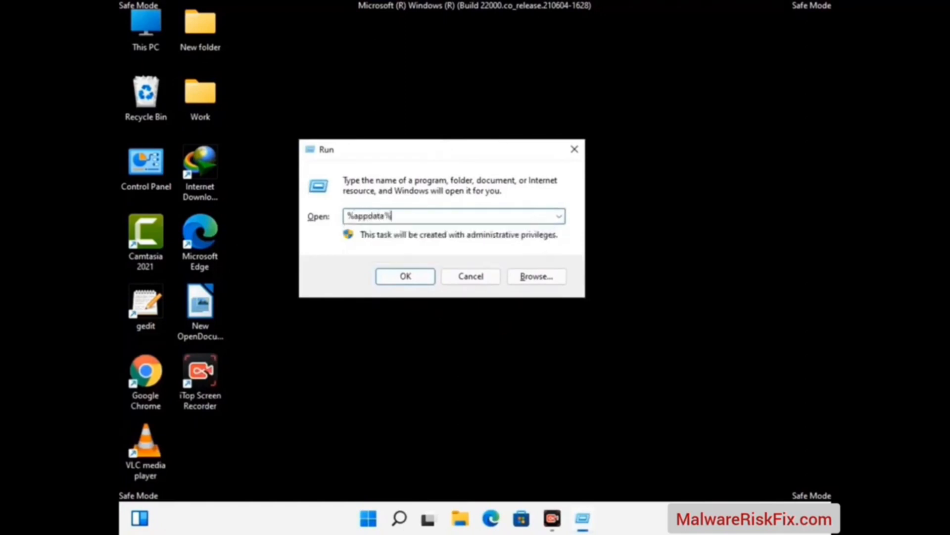
pyautogui.press('Return')
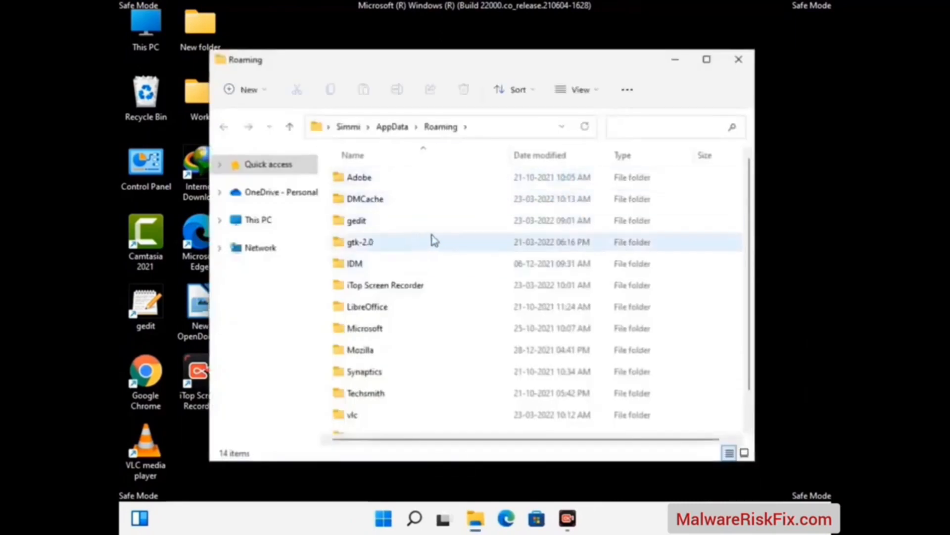
# Step: Delete the Zoom folder from the Roaming folder and close the folder window
pyautogui.scroll(-1, 448, 269)
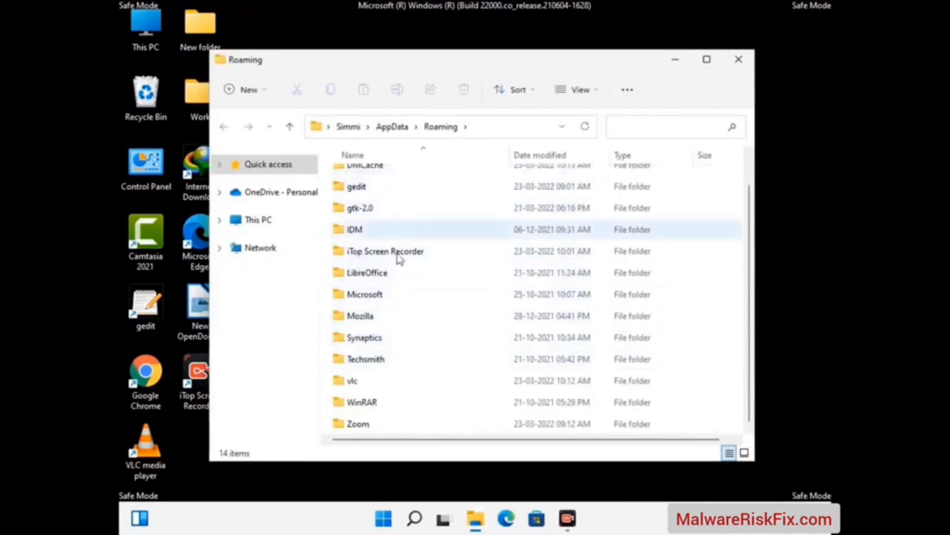
pyautogui.scroll(1, 399, 254)
pyautogui.scroll(-1, 388, 344)
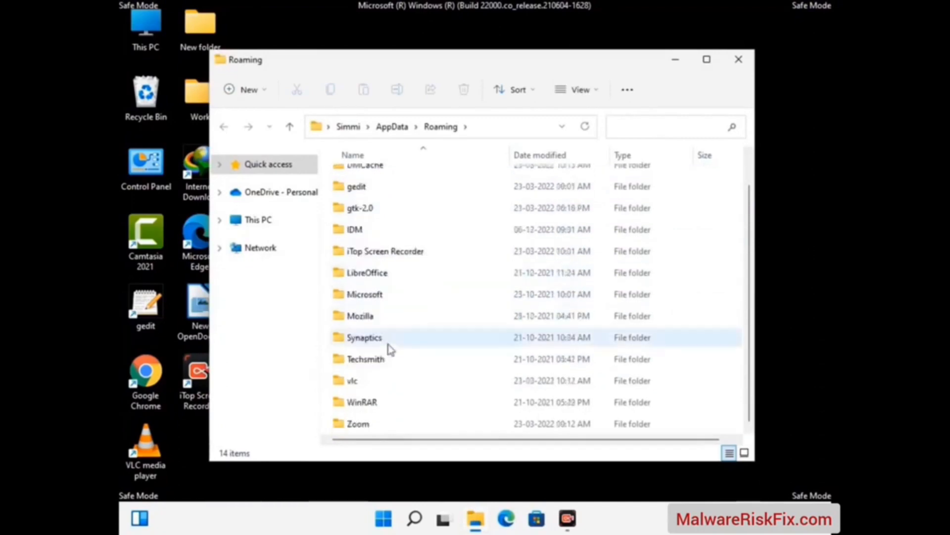
pyautogui.press('super+r')
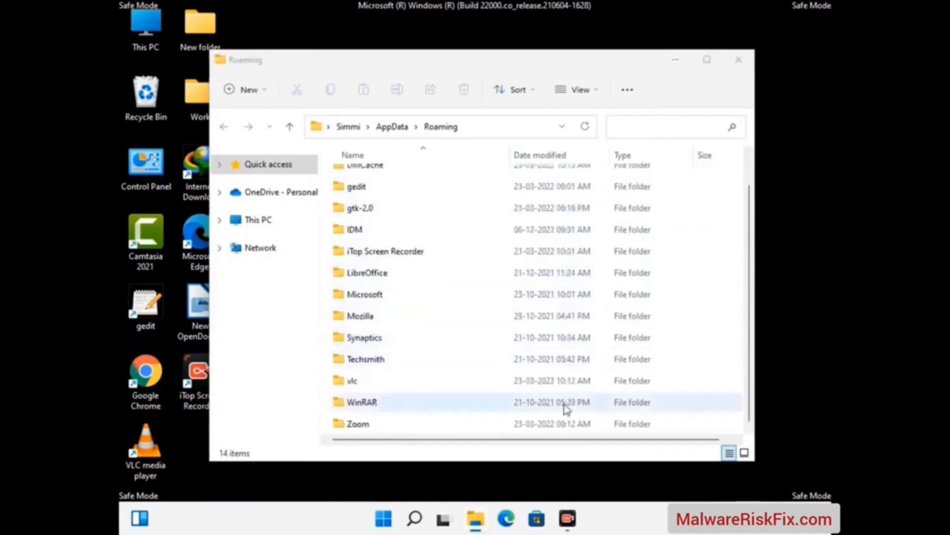
pyautogui.click(530, 424)
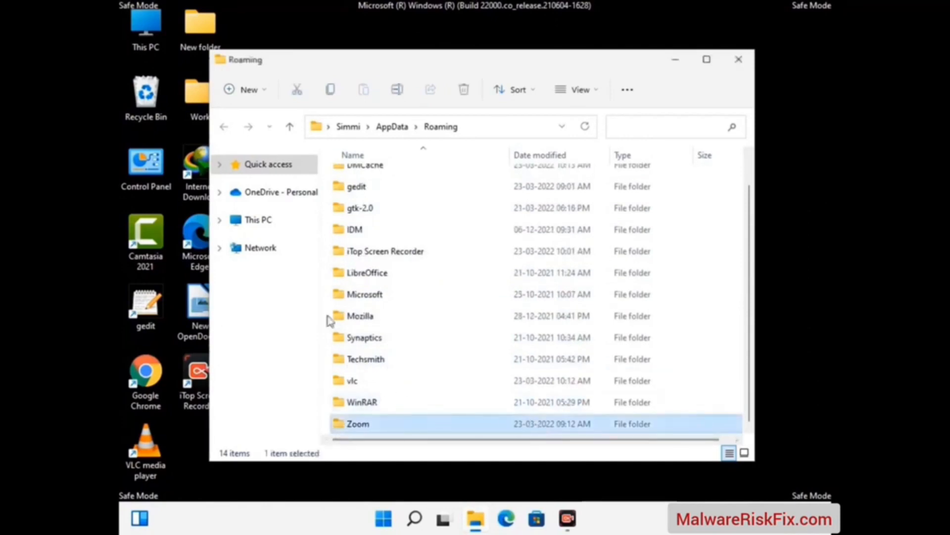
pyautogui.click(471, 95)
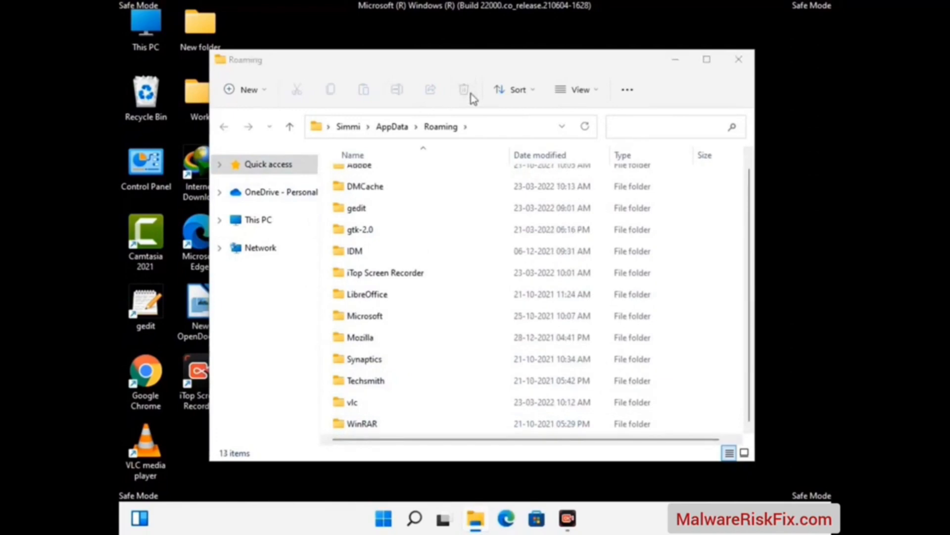
pyautogui.click(737, 67)
# Step: Open the Local application data folder by running %LocalAppData% from the Run dialog
pyautogui.press('super+r')
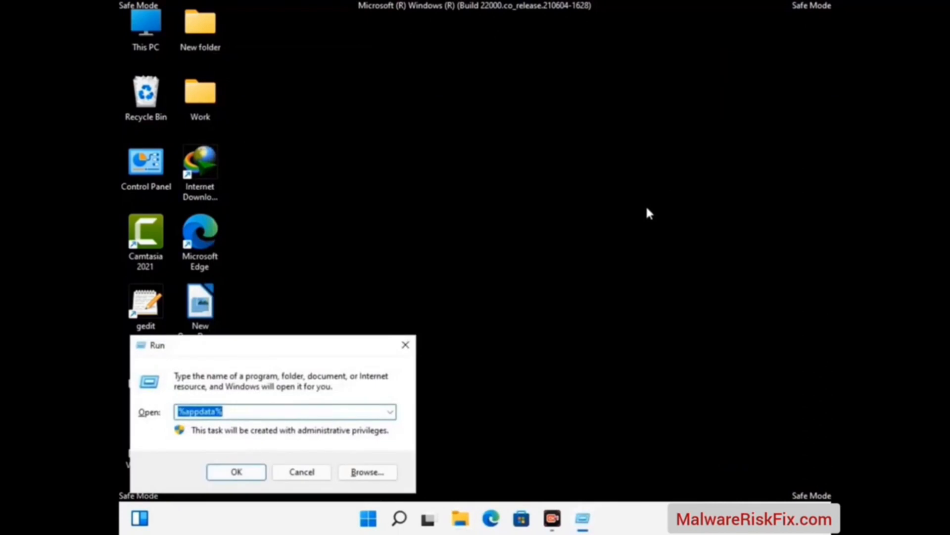
pyautogui.moveTo(297, 354); pyautogui.dragTo(499, 191)
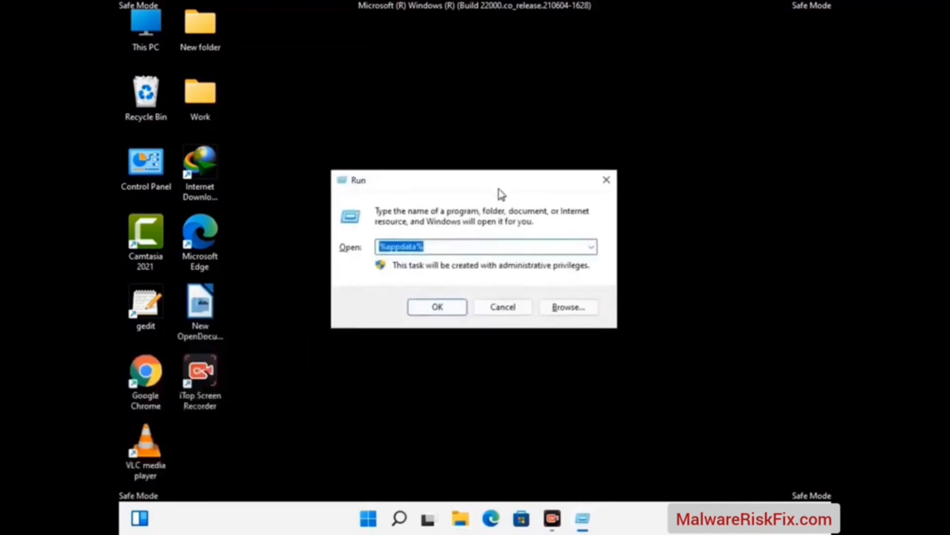
pyautogui.write('%LocalAppD')
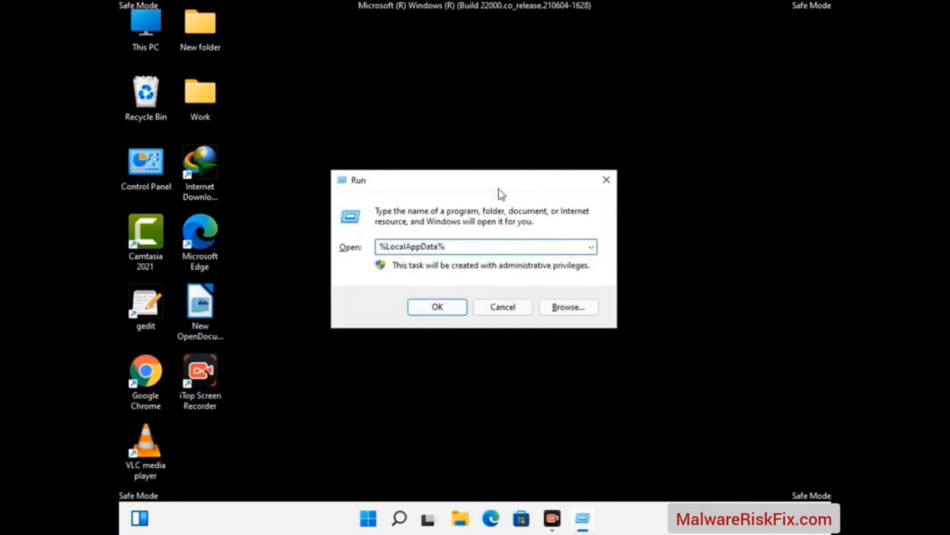
pyautogui.press('Return')
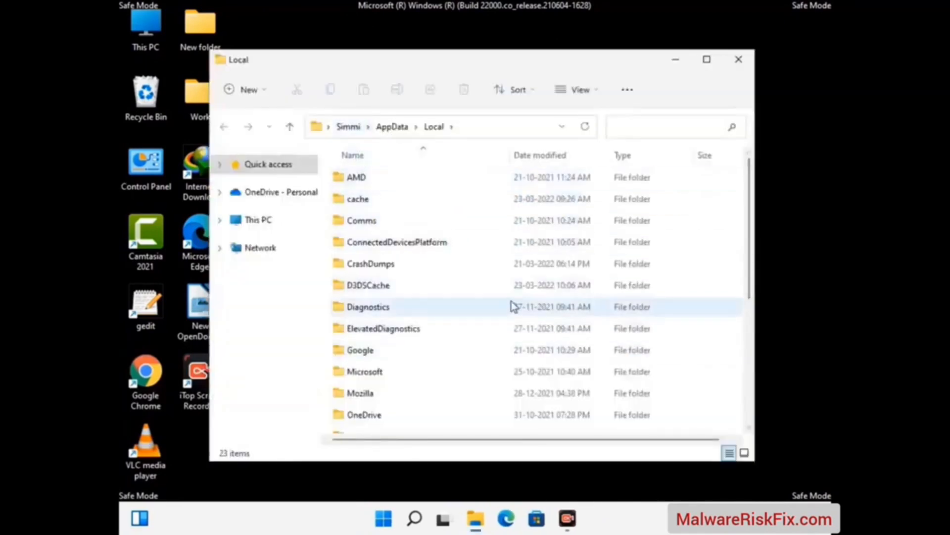
# Step: Delete the Mozilla folder from the AppData Local folder and close the folder window
pyautogui.scroll(-1, 399, 336)
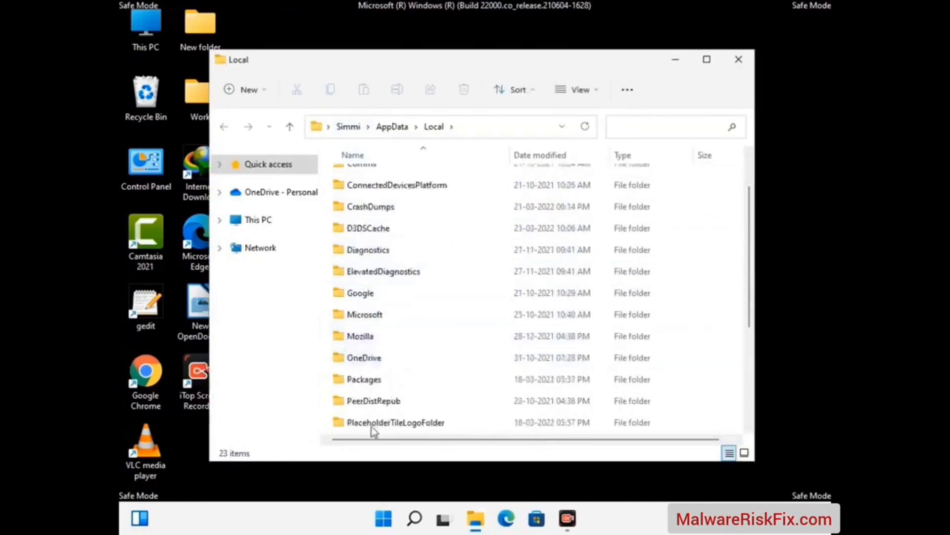
pyautogui.click(370, 338)
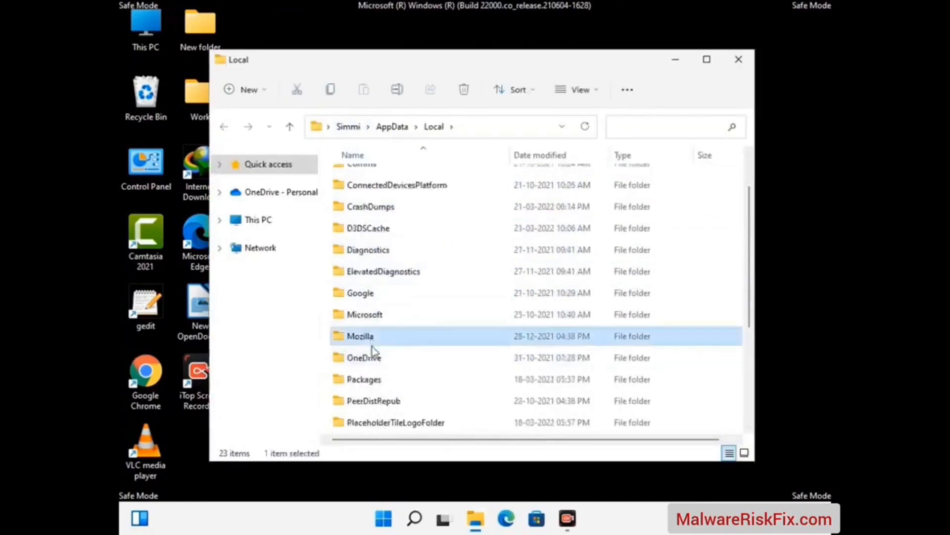
pyautogui.click(464, 97)
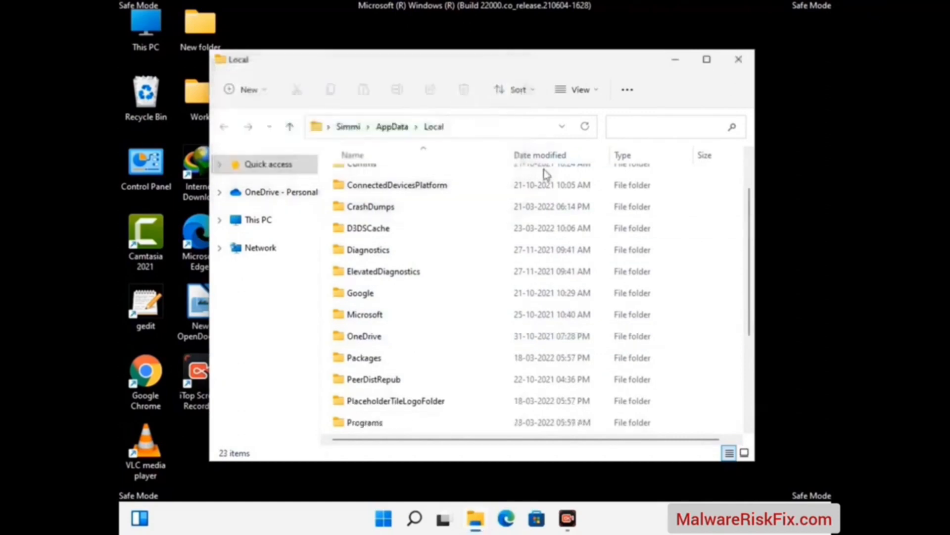
pyautogui.click(740, 61)
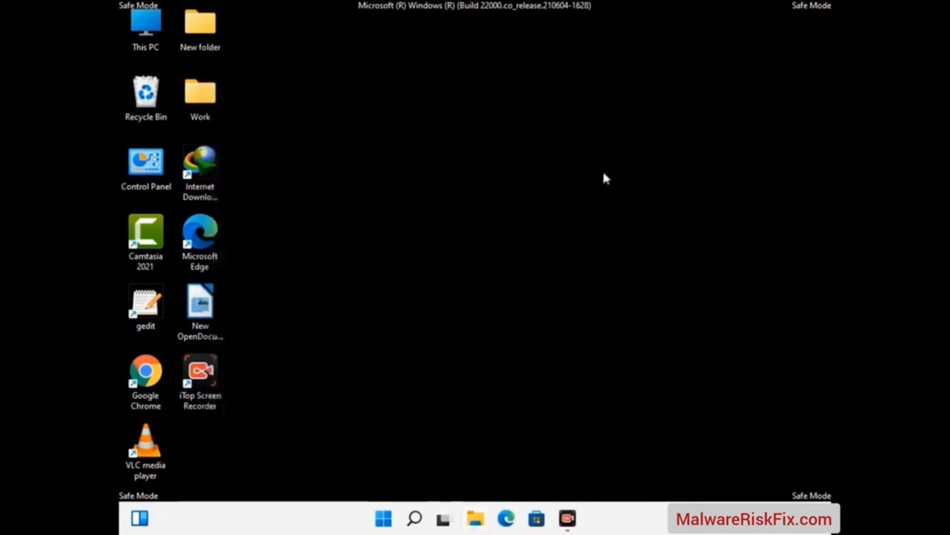
# Step: Open the ProgramData folder by running %ProgramData% from the Run dialog
pyautogui.press('super+r')
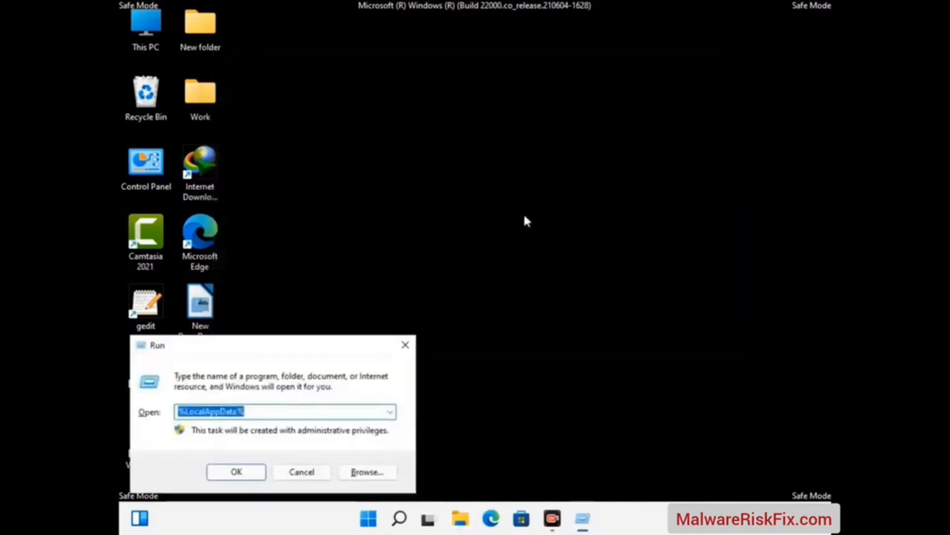
pyautogui.moveTo(244, 356); pyautogui.dragTo(434, 194)
pyautogui.write('%')
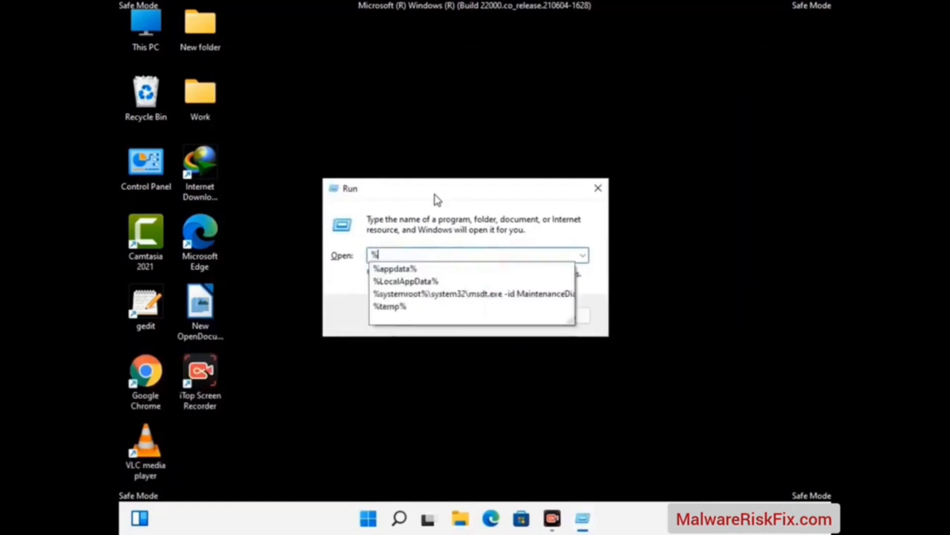
pyautogui.write('ProgramData%')
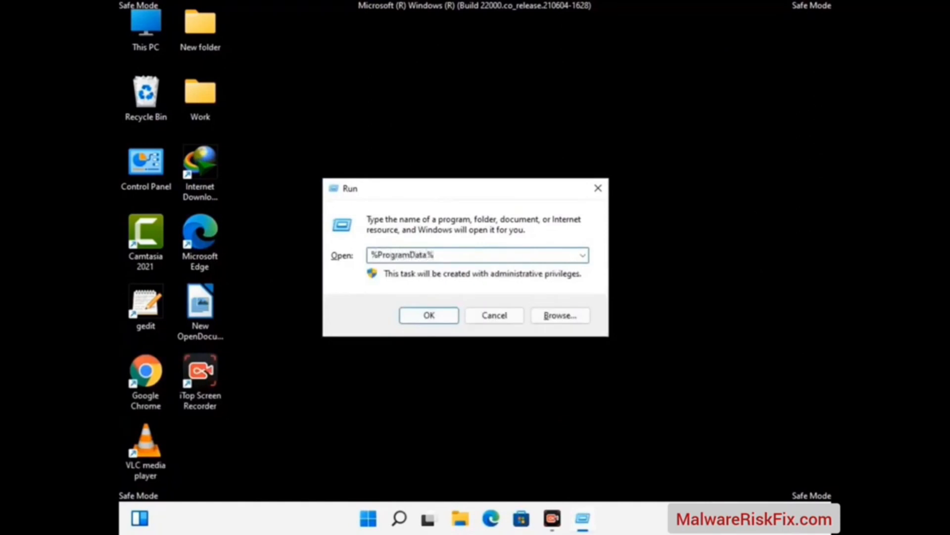
pyautogui.press('Return')
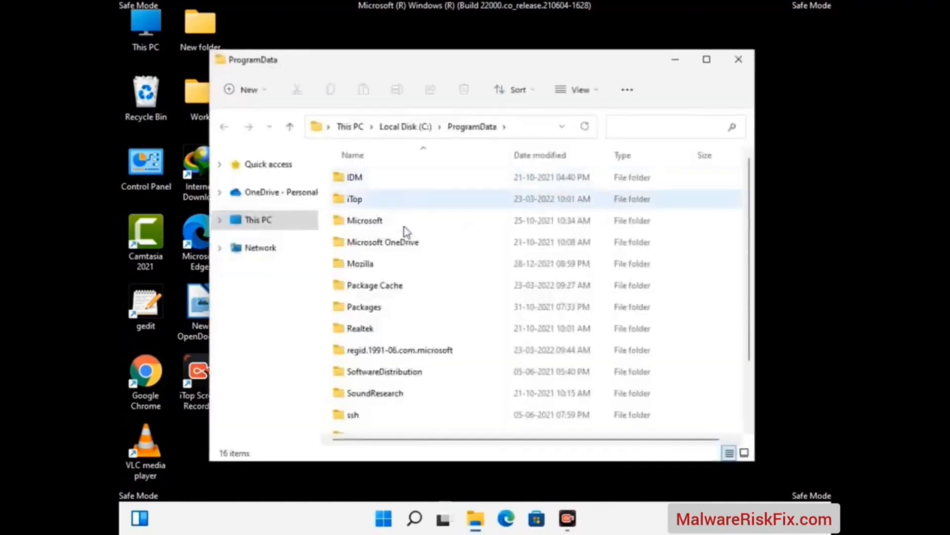
# Step: Delete the Mozilla folder from the ProgramData folder and close the folder window
pyautogui.scroll(-2, 437, 314)
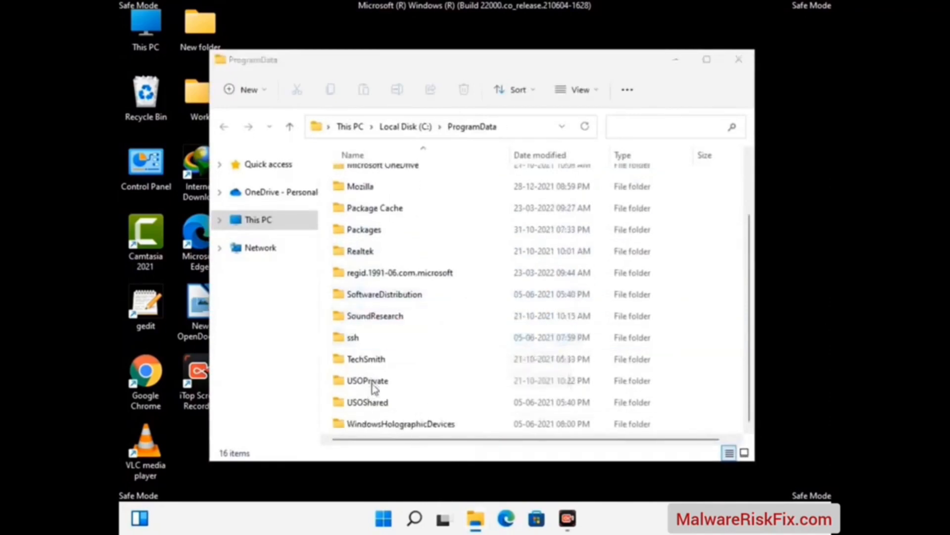
pyautogui.click(370, 185)
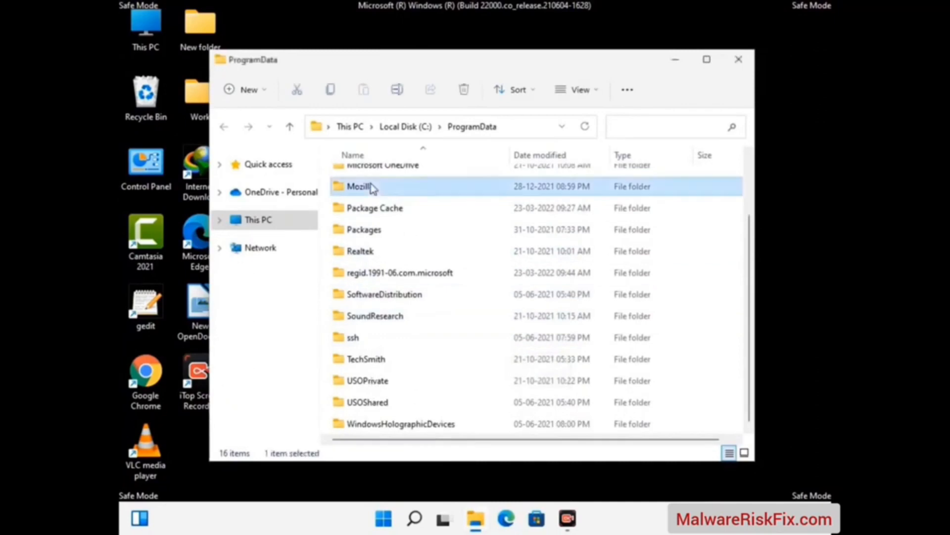
pyautogui.click(468, 91)
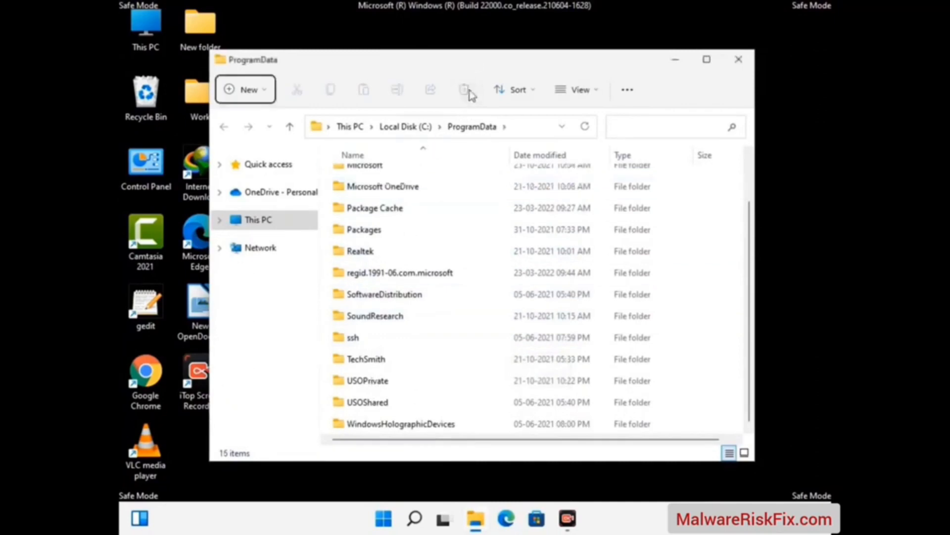
pyautogui.scroll(2, 489, 312)
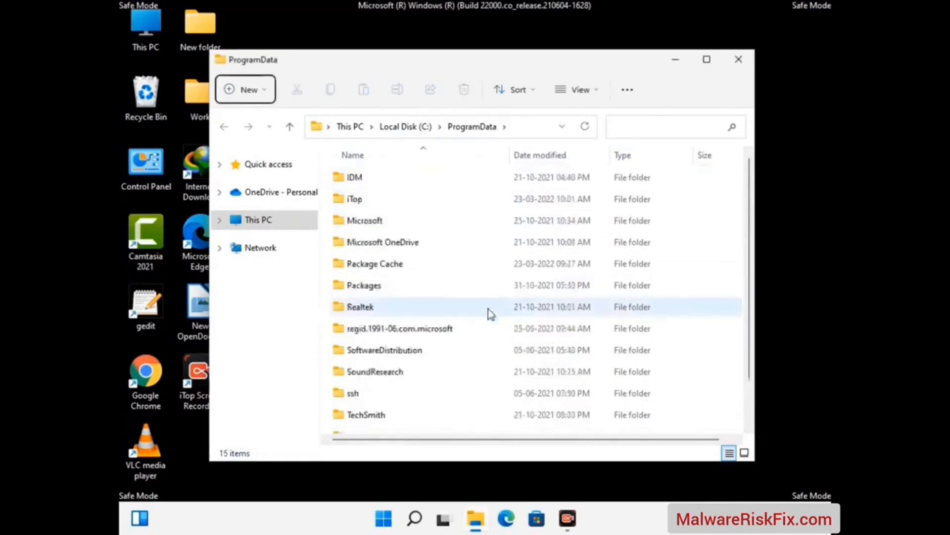
pyautogui.click(746, 62)
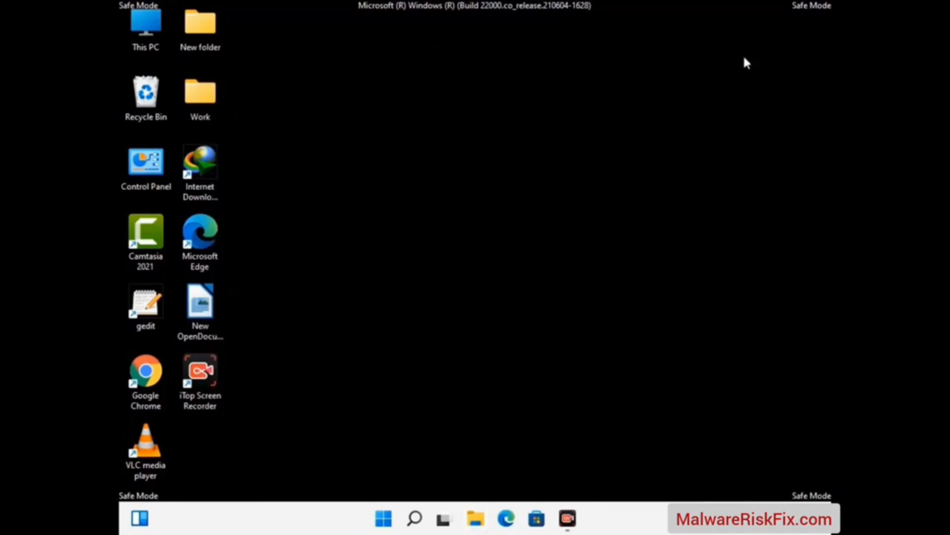
# Step: Open the Windows folder by running %WinDir% from the Run dialog
pyautogui.press('super+r')
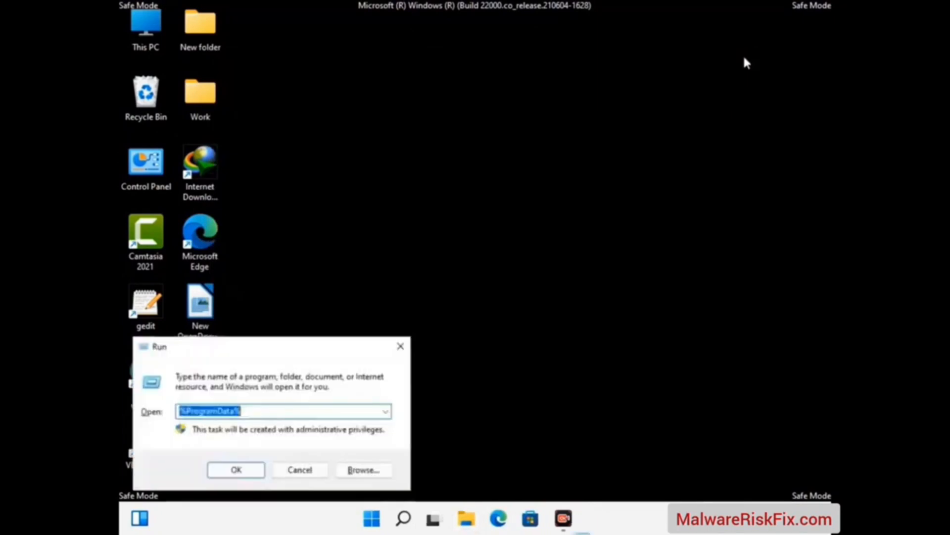
pyautogui.moveTo(313, 349); pyautogui.dragTo(496, 193)
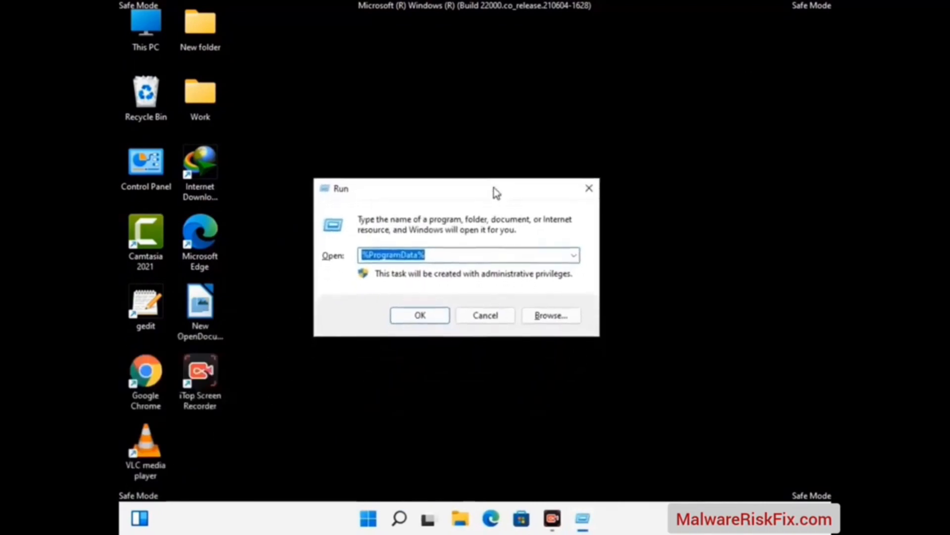
pyautogui.write('%WinDir')
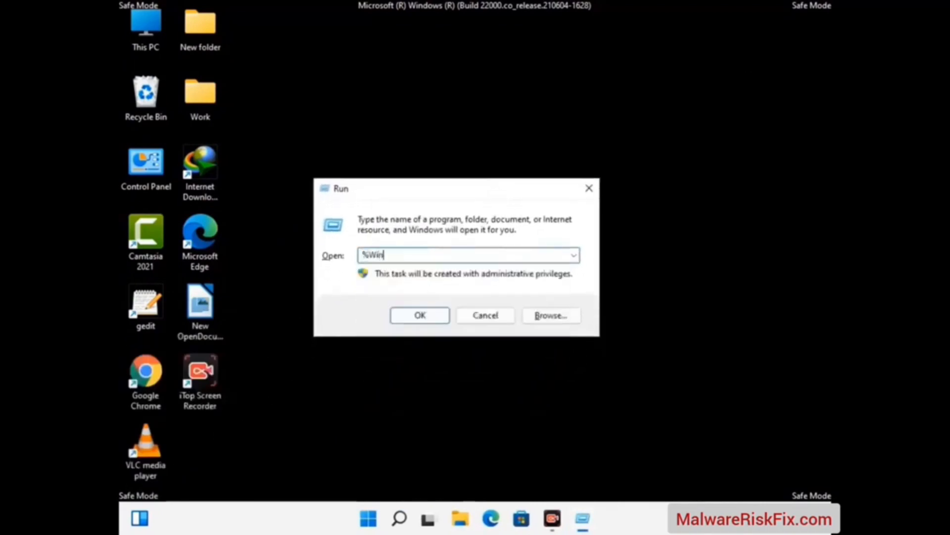
pyautogui.write('%')
pyautogui.press('Return')
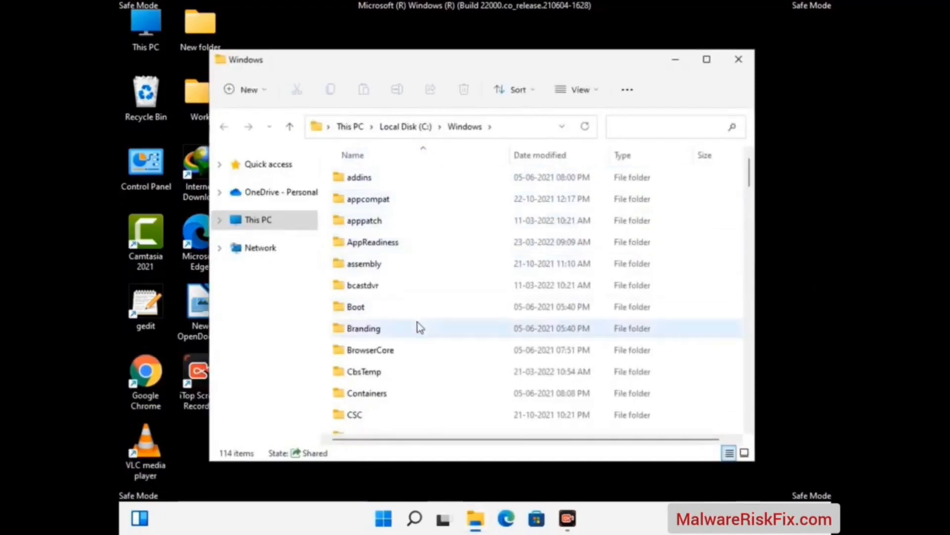
# Step: Look through the contents of the Windows folder for suspicious items, and close the folder window
pyautogui.scroll(-1, 420, 329)
pyautogui.scroll(-2, 419, 331)
pyautogui.scroll(-1, 420, 333)
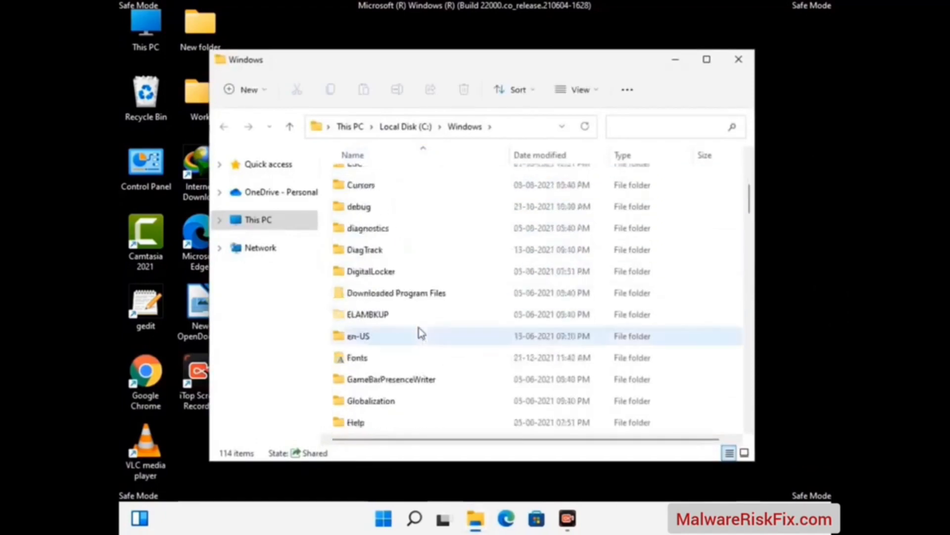
pyautogui.scroll(-5, 420, 334)
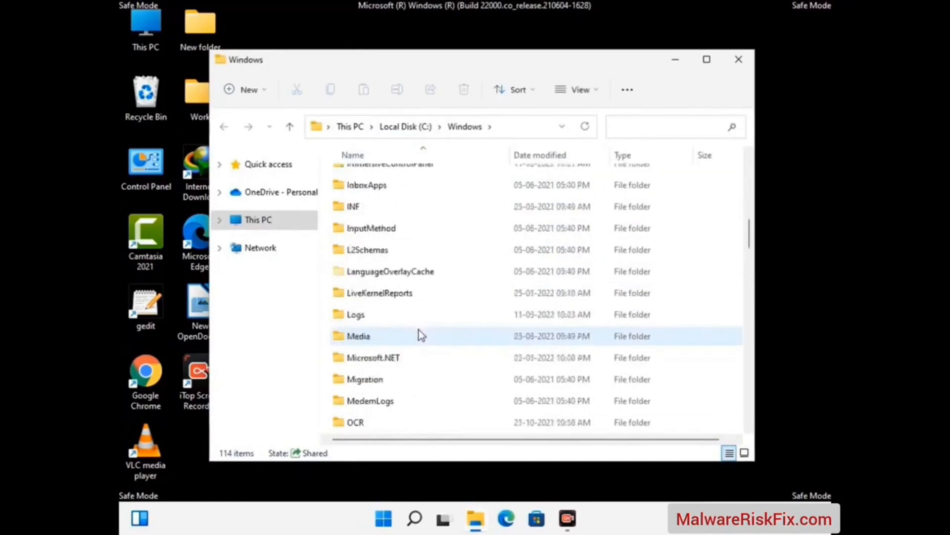
pyautogui.scroll(-4, 420, 335)
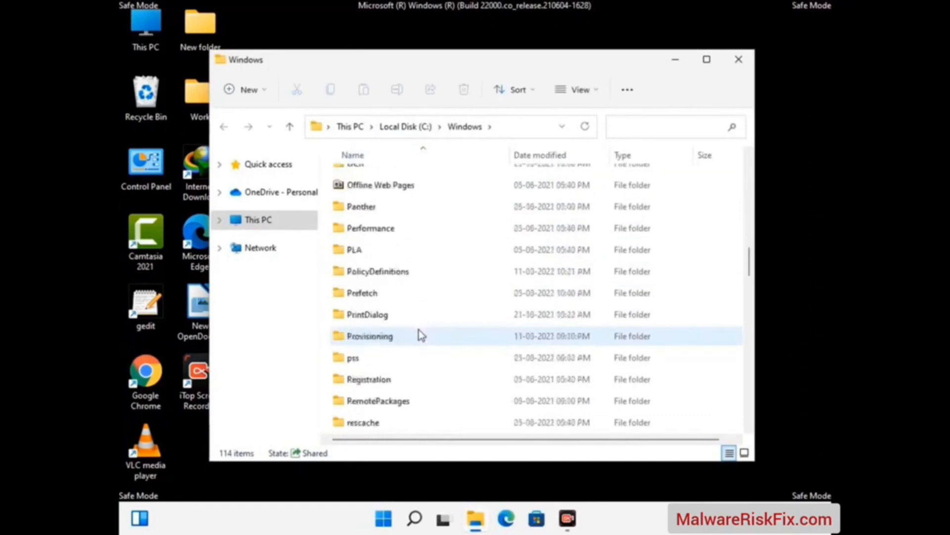
pyautogui.scroll(-7, 421, 335)
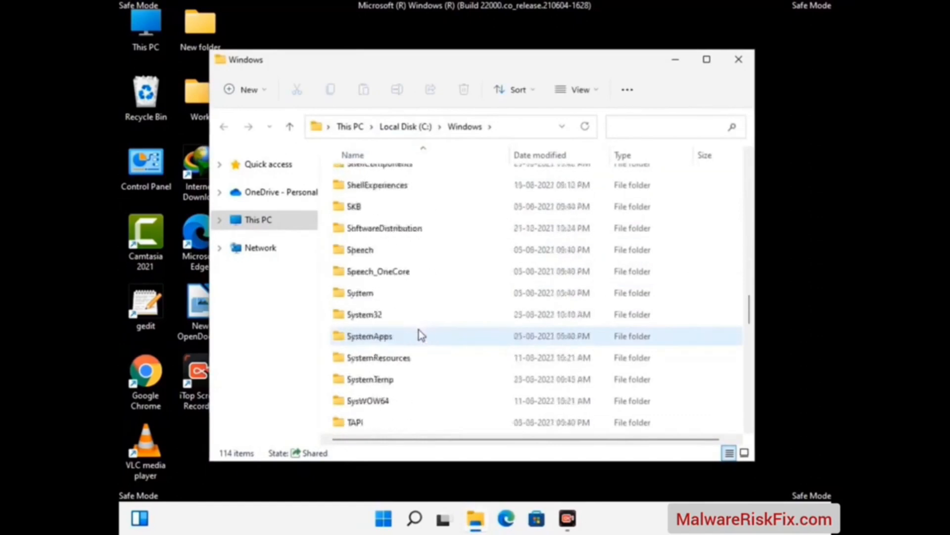
pyautogui.scroll(-8, 420, 335)
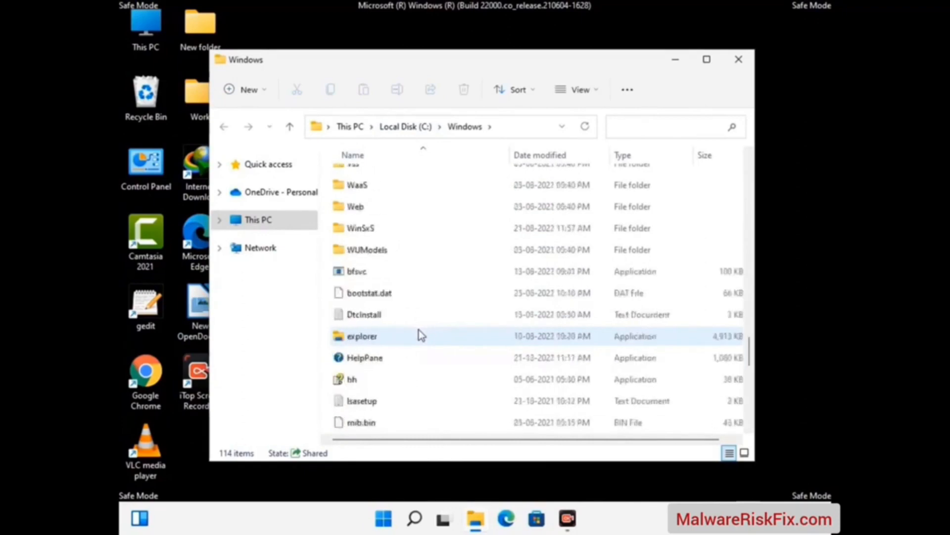
pyautogui.scroll(-5, 421, 335)
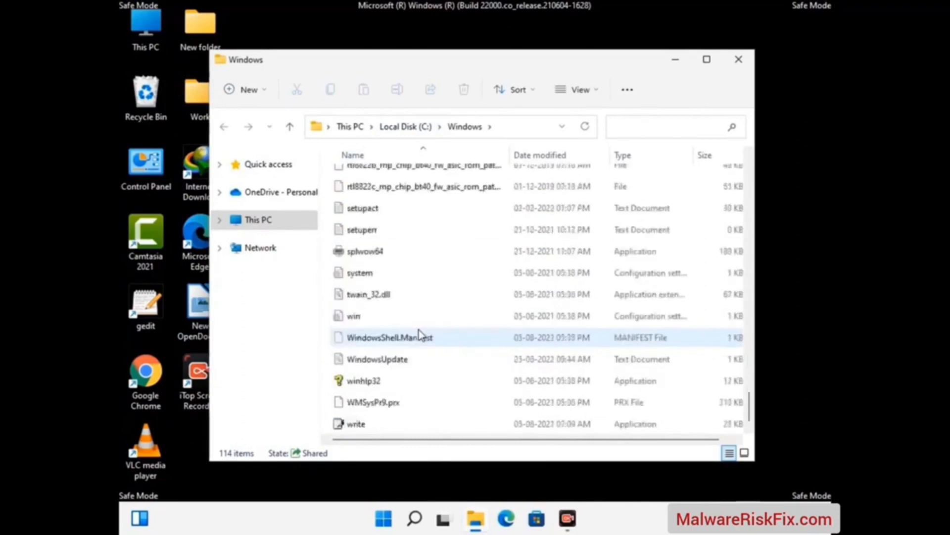
pyautogui.scroll(10, 421, 335)
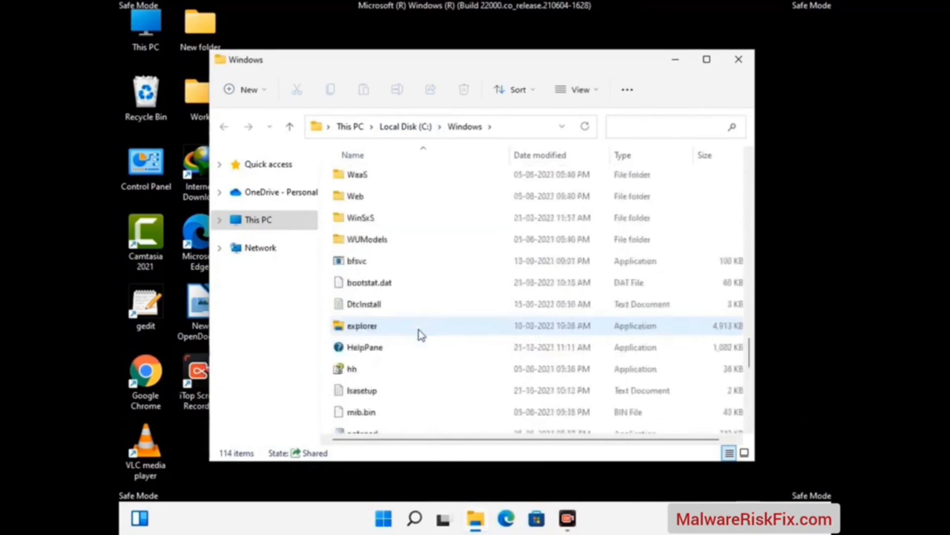
pyautogui.scroll(3, 420, 335)
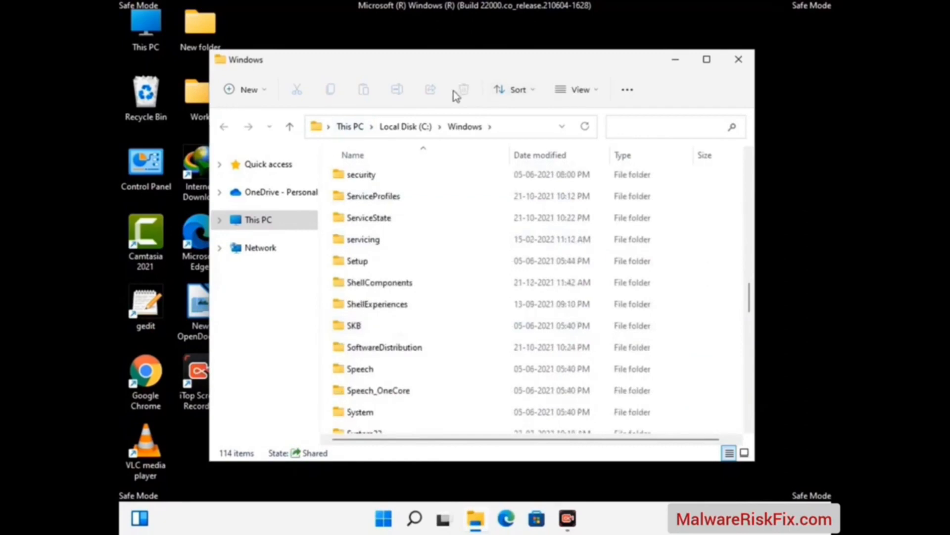
pyautogui.click(743, 60)
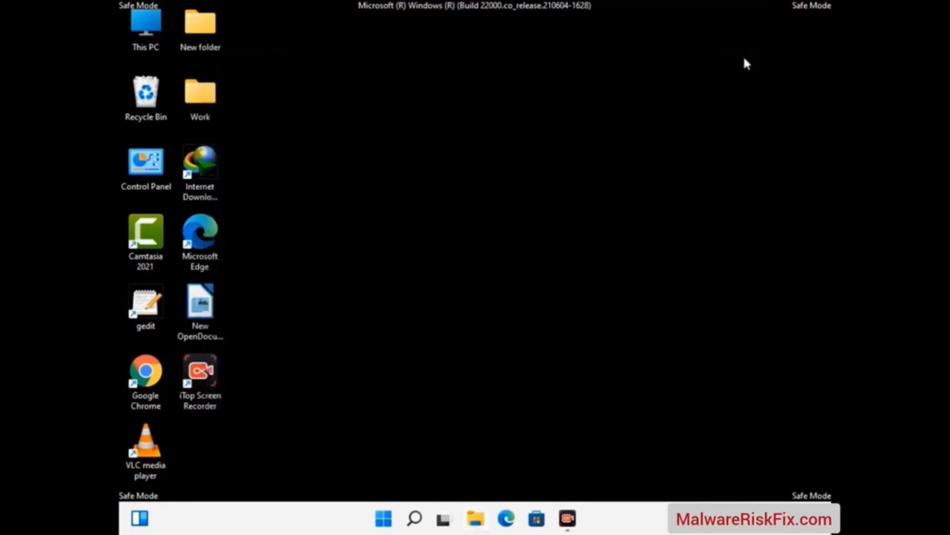
# Step: Open the user's AppData Local Temp folder by running %temp% from the Run dialog
pyautogui.press('super+r')
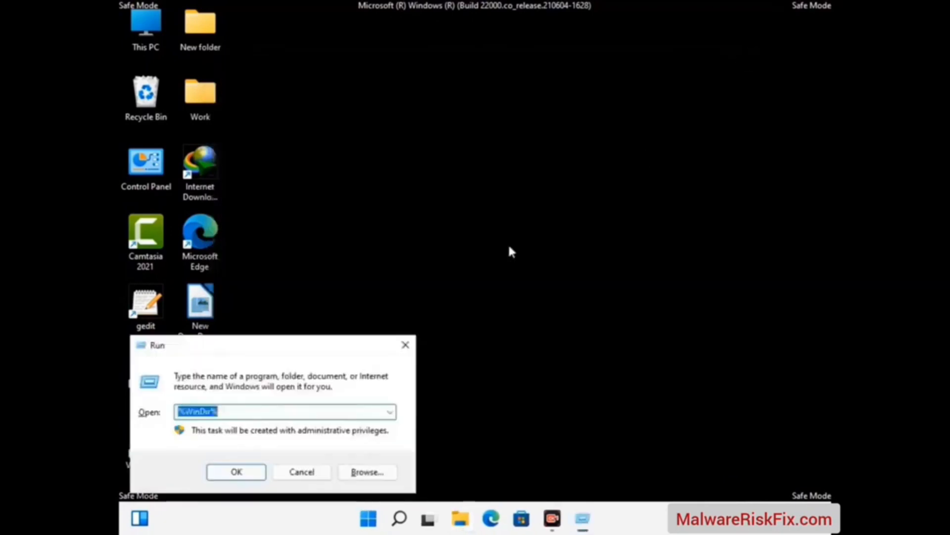
pyautogui.moveTo(317, 350); pyautogui.dragTo(541, 128)
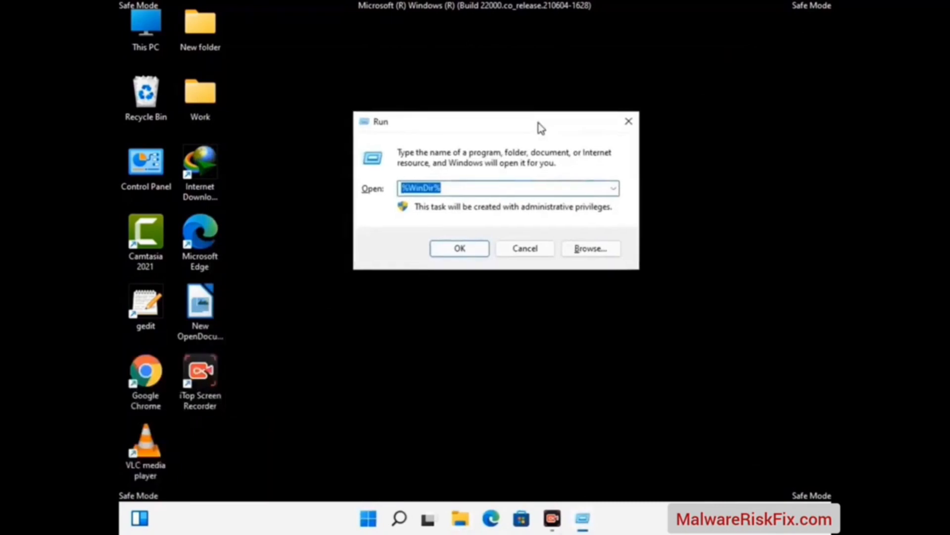
pyautogui.write('%temp')
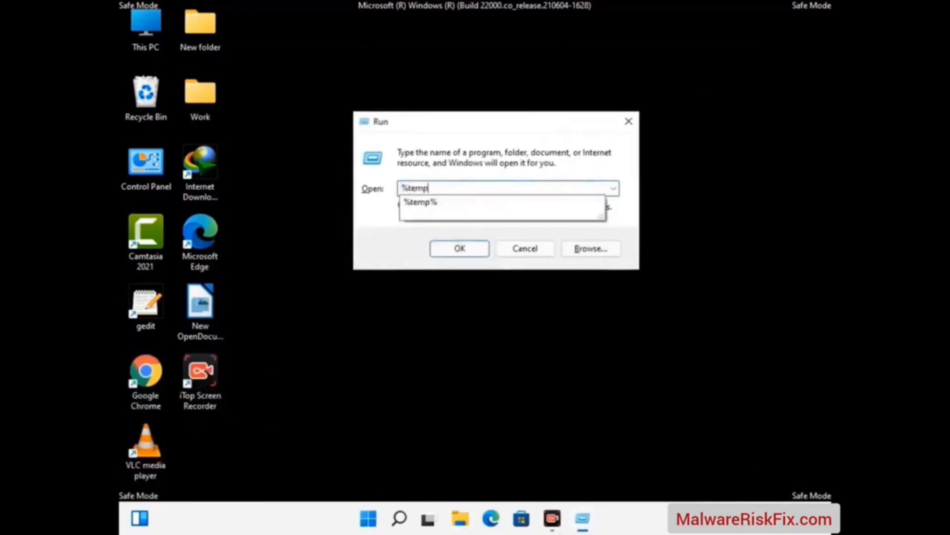
pyautogui.write('%')
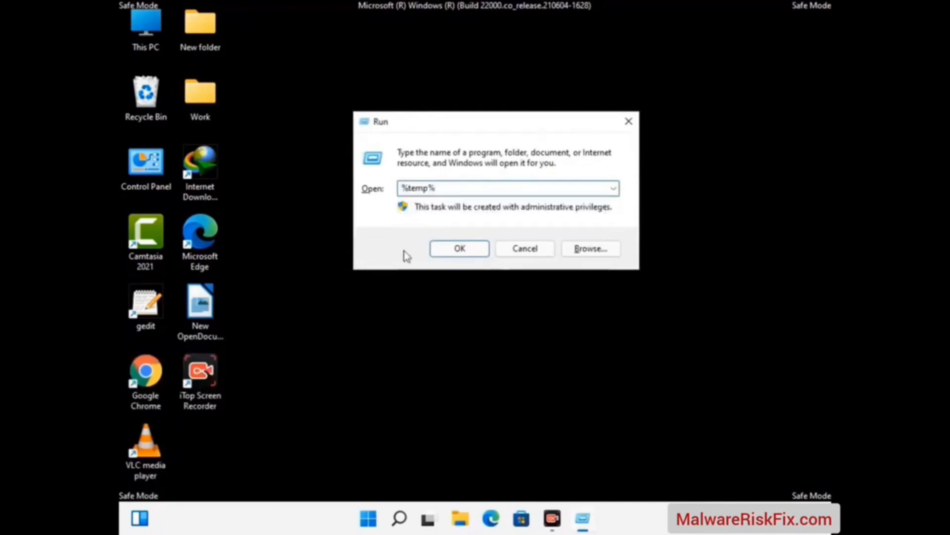
pyautogui.click(474, 246)
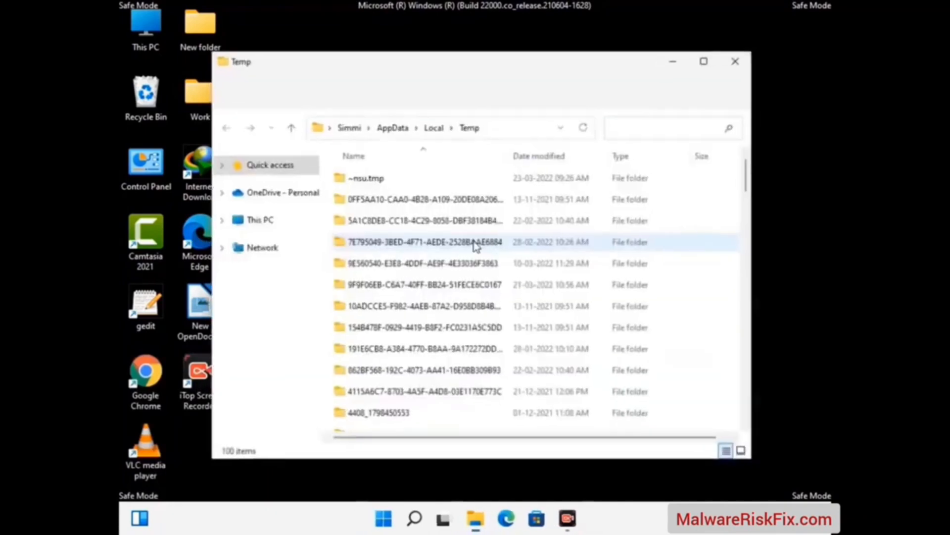
# Step: Delete all items in the user's Temp folder and close the folder window
pyautogui.click(431, 288)
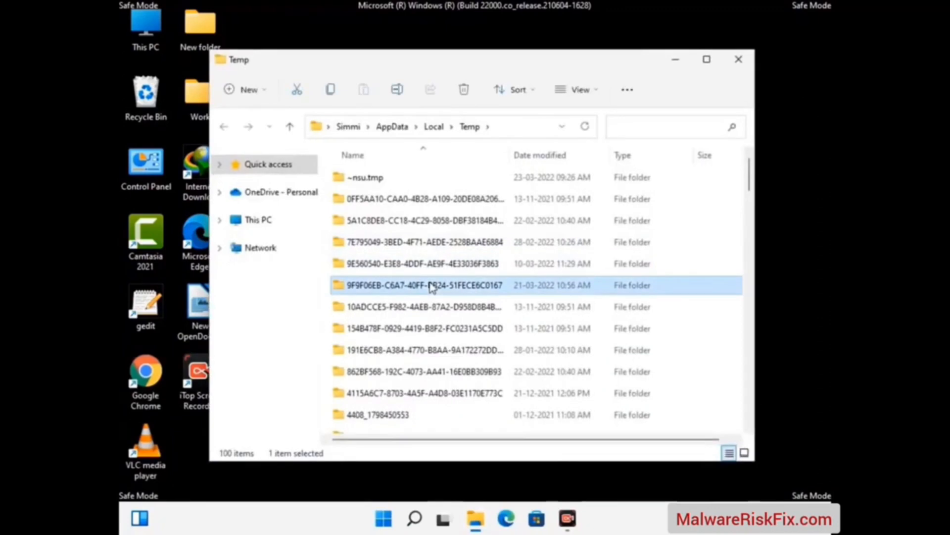
pyautogui.hotkey('ctrl', 'a')
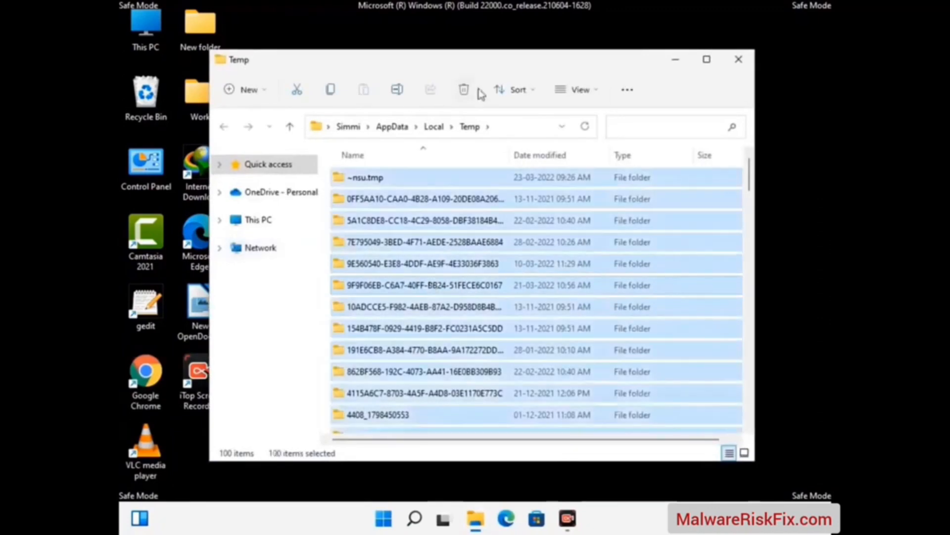
pyautogui.click(465, 91)
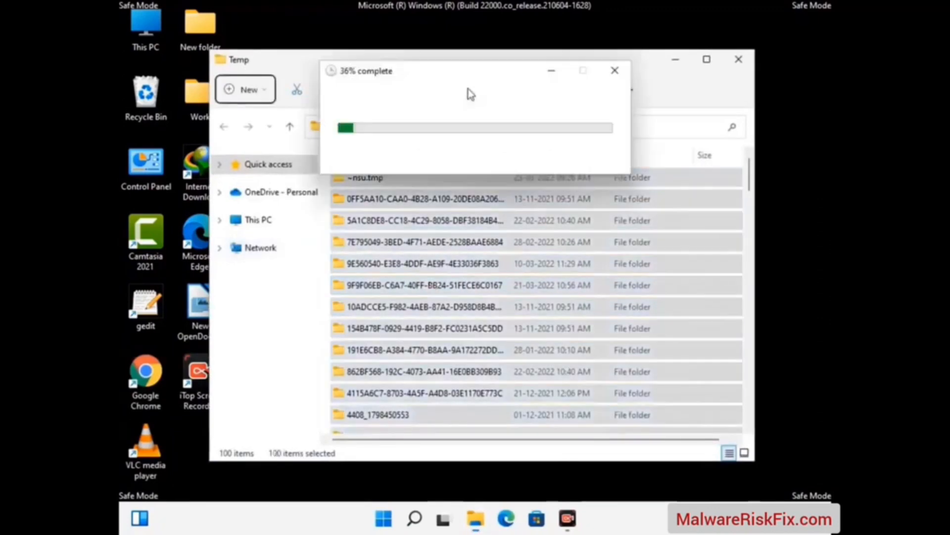
pyautogui.click(739, 58)
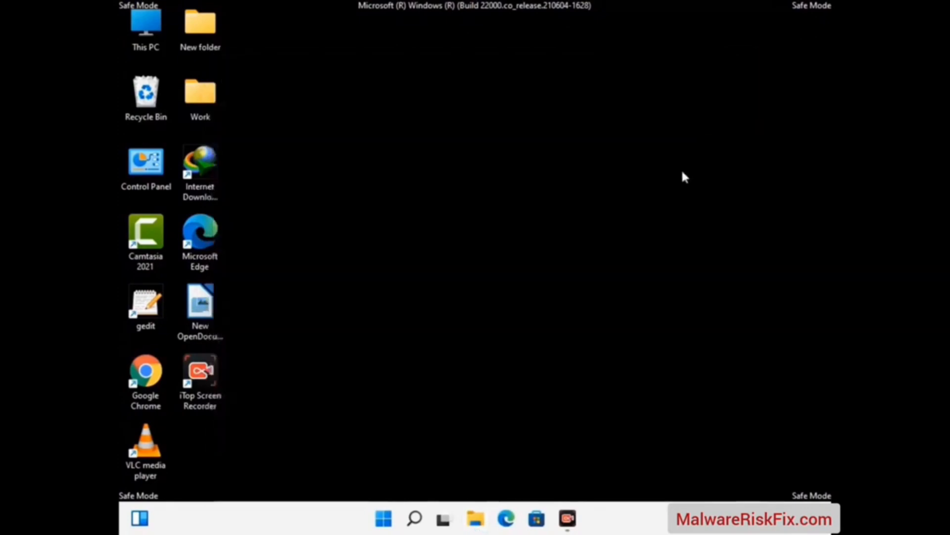
# Step: Open the Windows Temp folder by running temp from the Run dialog
pyautogui.press('super+r')
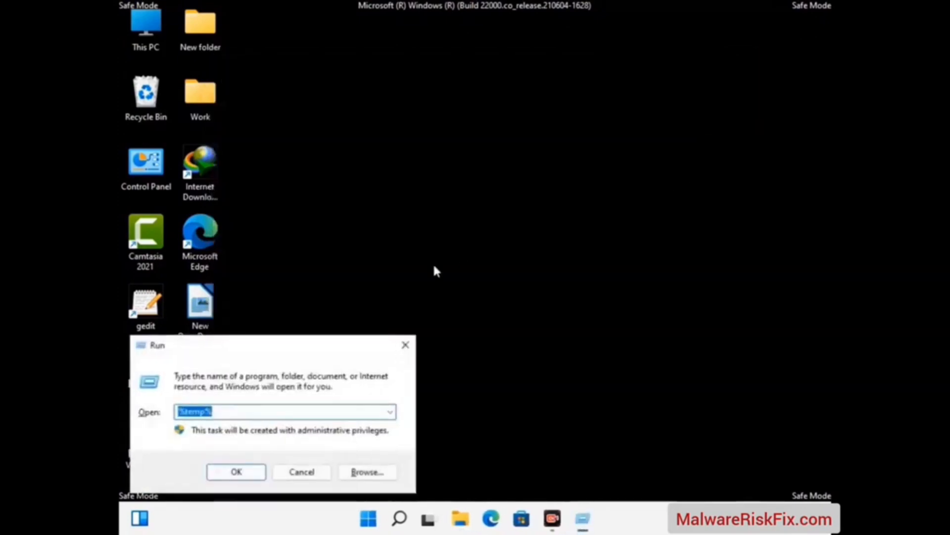
pyautogui.moveTo(324, 344); pyautogui.dragTo(541, 135)
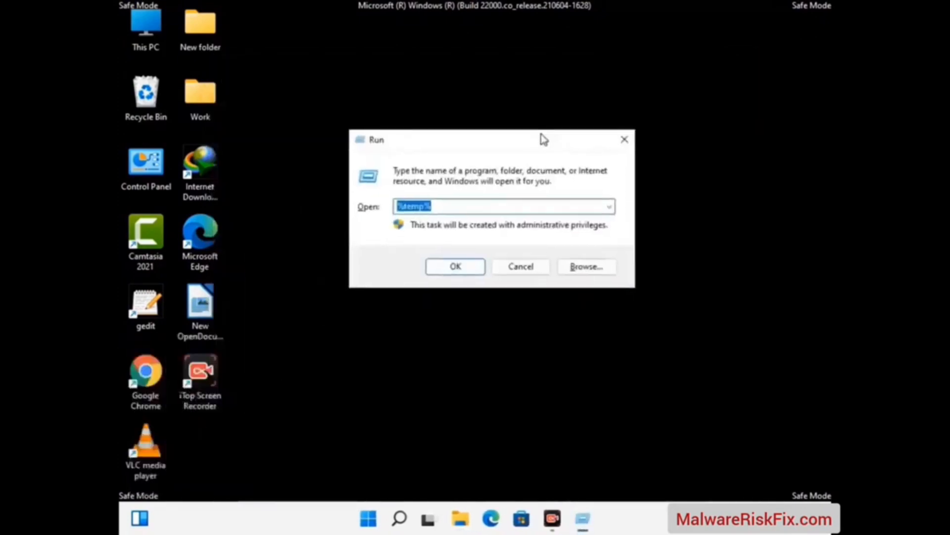
pyautogui.write('temp')
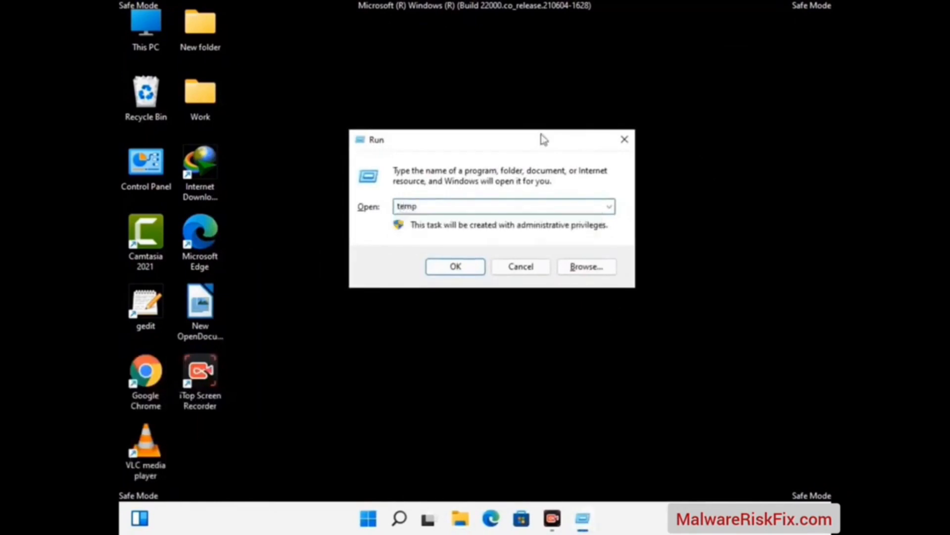
pyautogui.press('Return')
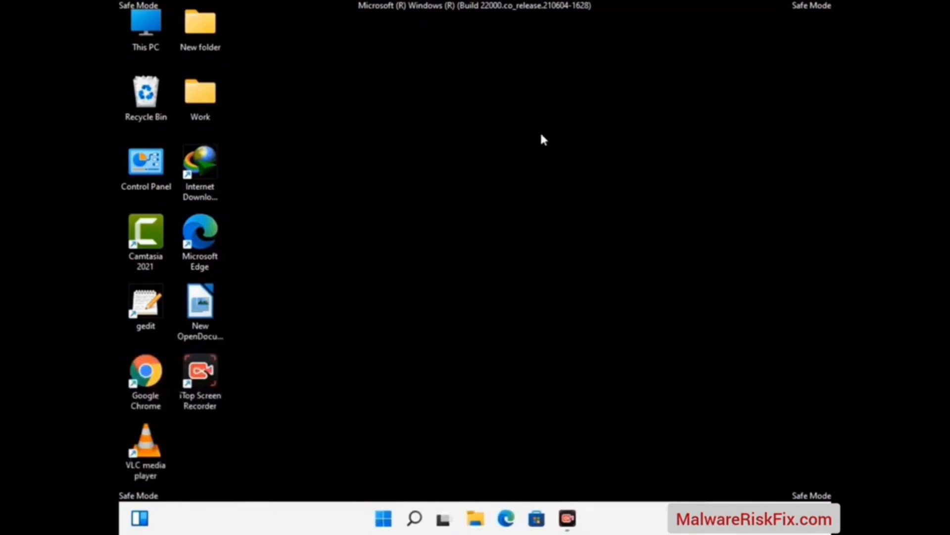
# Step: Delete all files and folders in the Windows Temp folder and close the folder window
pyautogui.hotkey('ctrl', 'a')
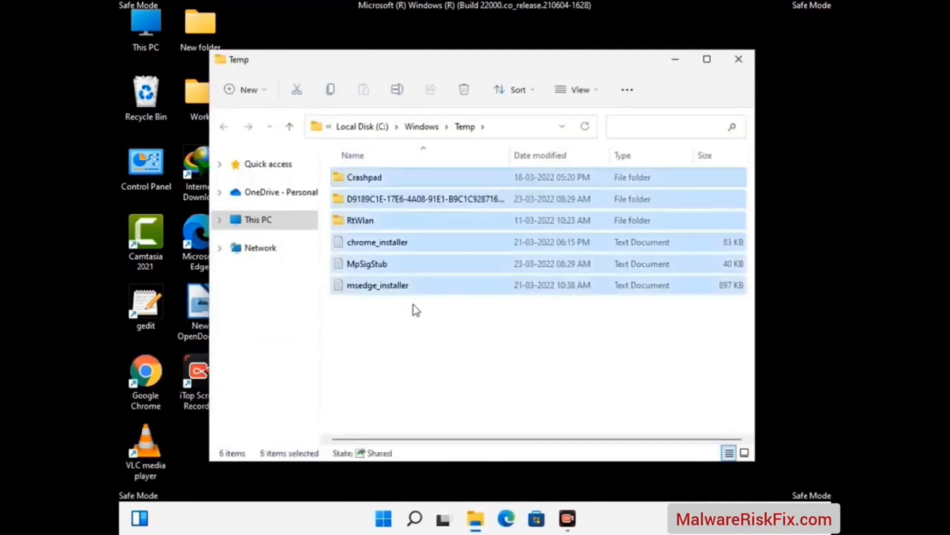
pyautogui.click(464, 91)
pyautogui.click(741, 60)
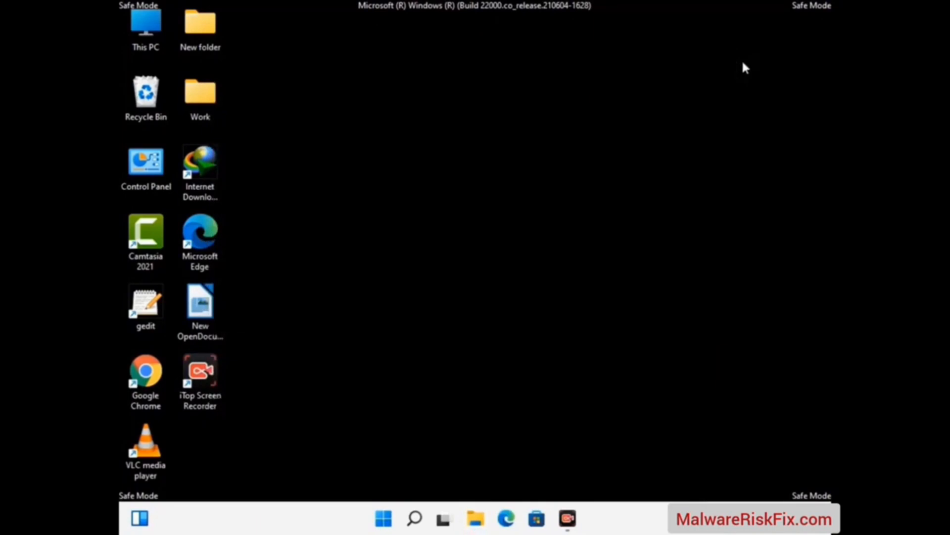
# Step: Open the Registry Editor by running regedit from the Run dialog
pyautogui.press('super+r')
pyautogui.moveTo(291, 345); pyautogui.dragTo(494, 119)
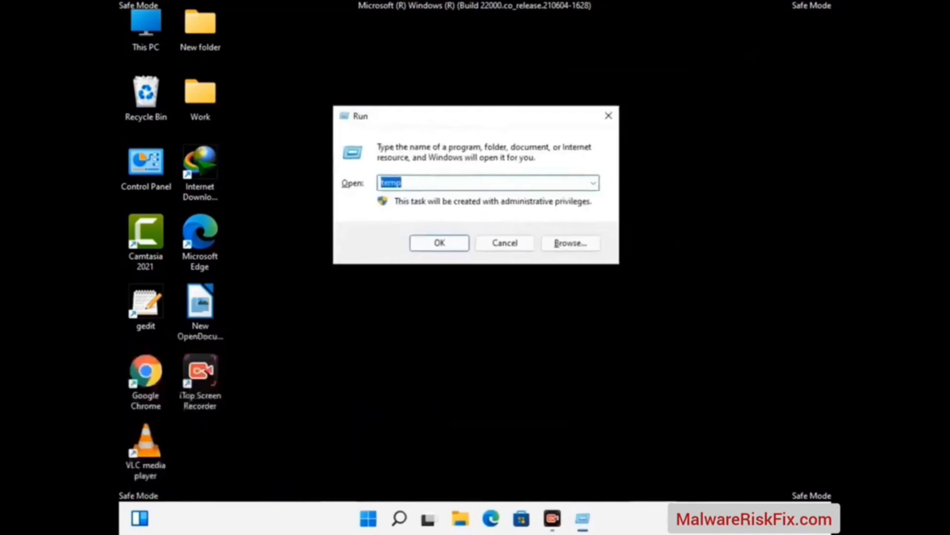
pyautogui.write('regedit')
pyautogui.press('Return')
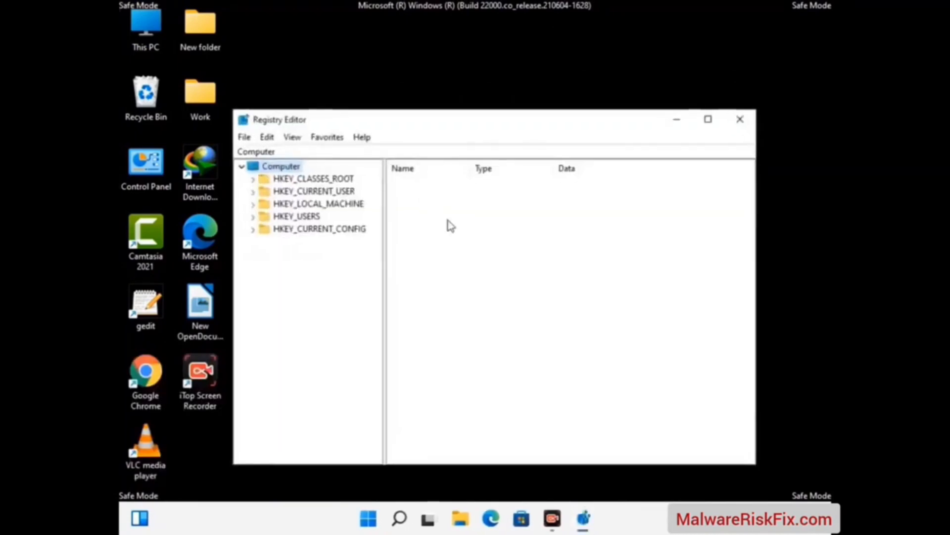
# Step: Expand the HKEY_CURRENT_USER\Software\Microsoft key in the registry tree
pyautogui.click(253, 192)
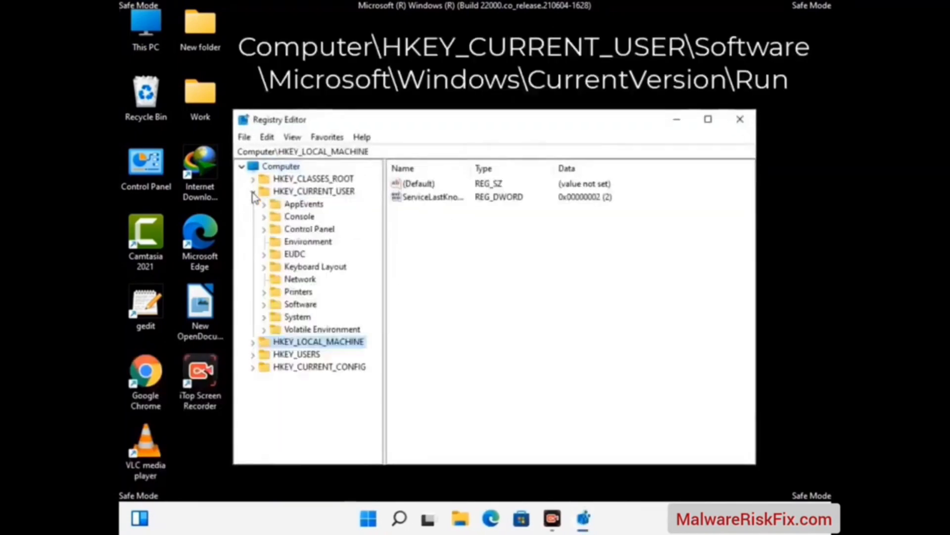
pyautogui.click(296, 305)
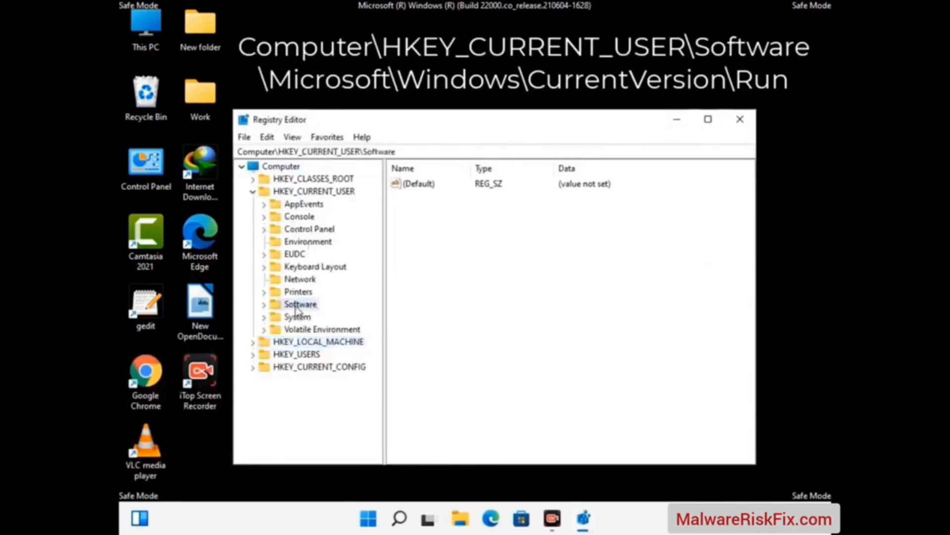
pyautogui.click(261, 306)
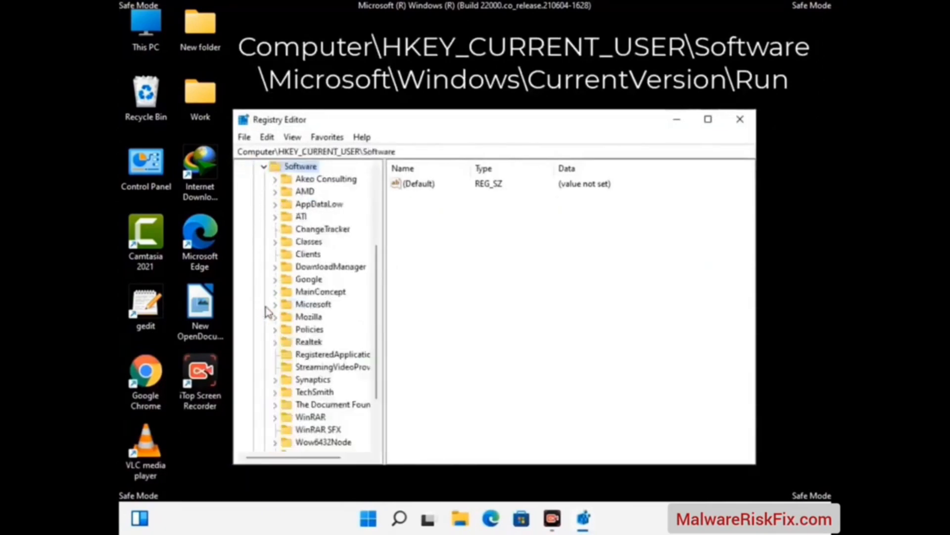
pyautogui.doubleClick(310, 305)
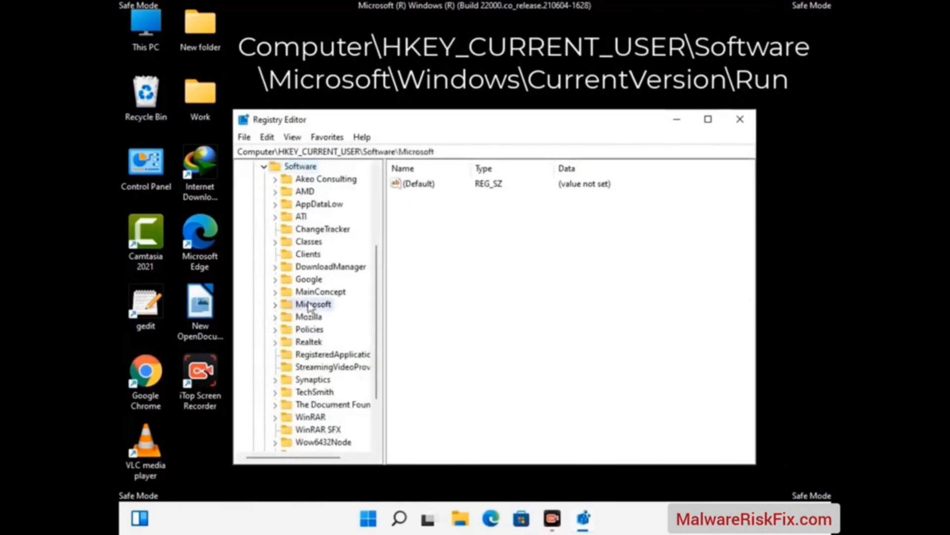
# Step: Expand the Windows key under Microsoft and its CurrentVersion subkey
pyautogui.scroll(-4, 344, 323)
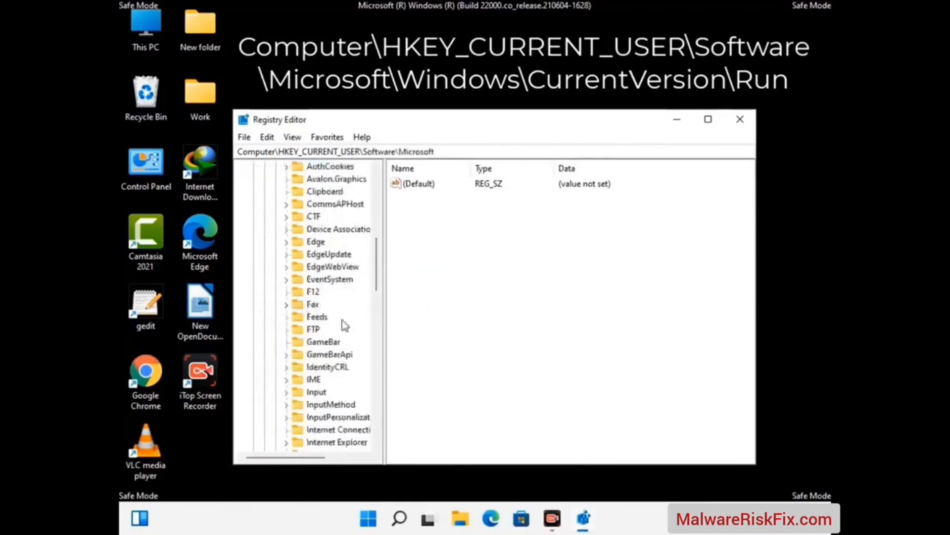
pyautogui.scroll(-3, 344, 324)
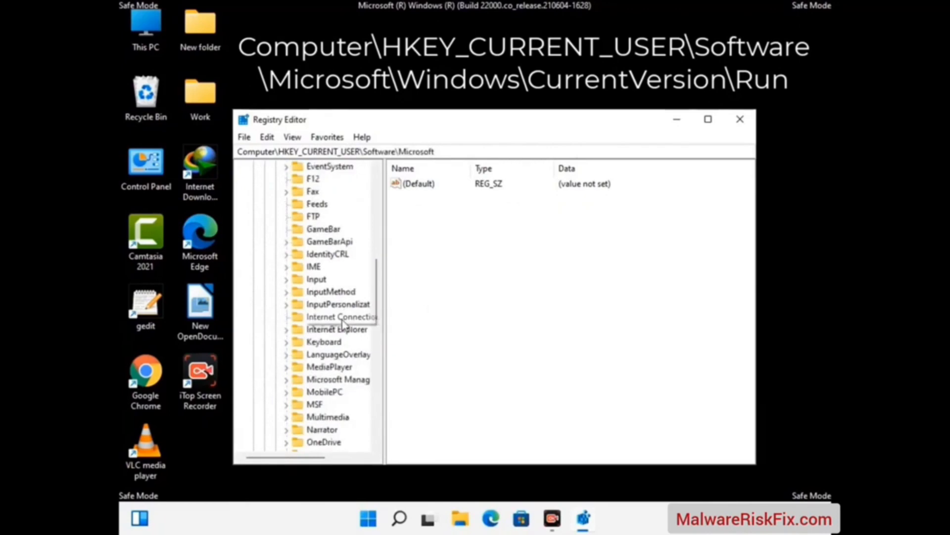
pyautogui.scroll(-6, 345, 324)
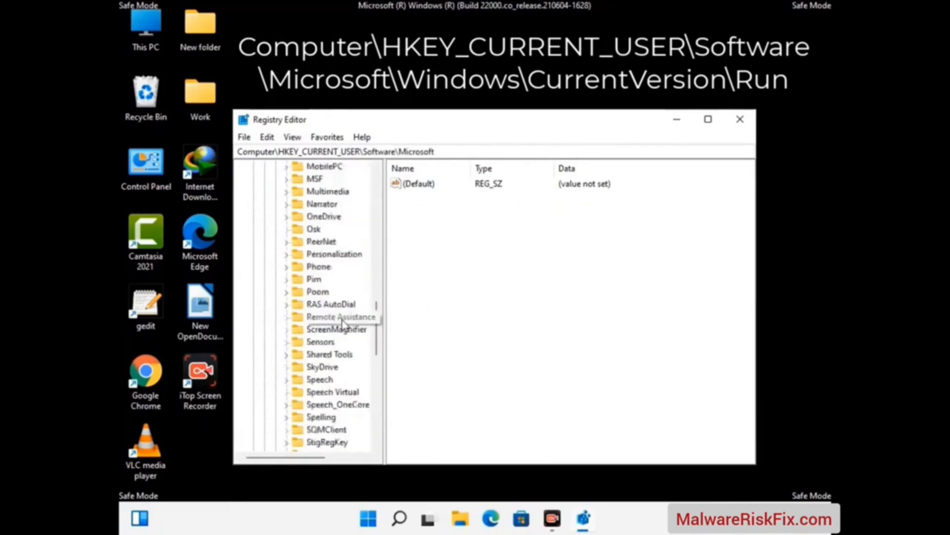
pyautogui.scroll(-4, 345, 325)
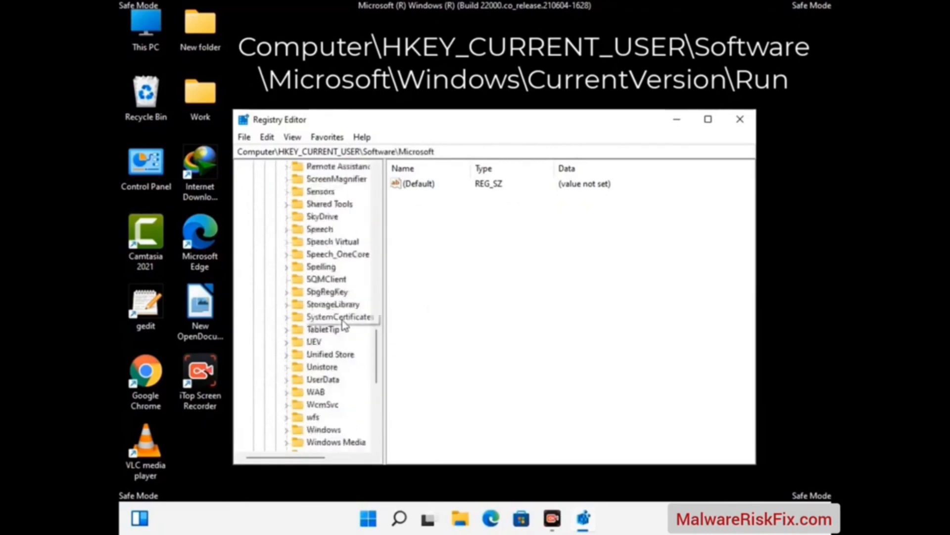
pyautogui.doubleClick(337, 355)
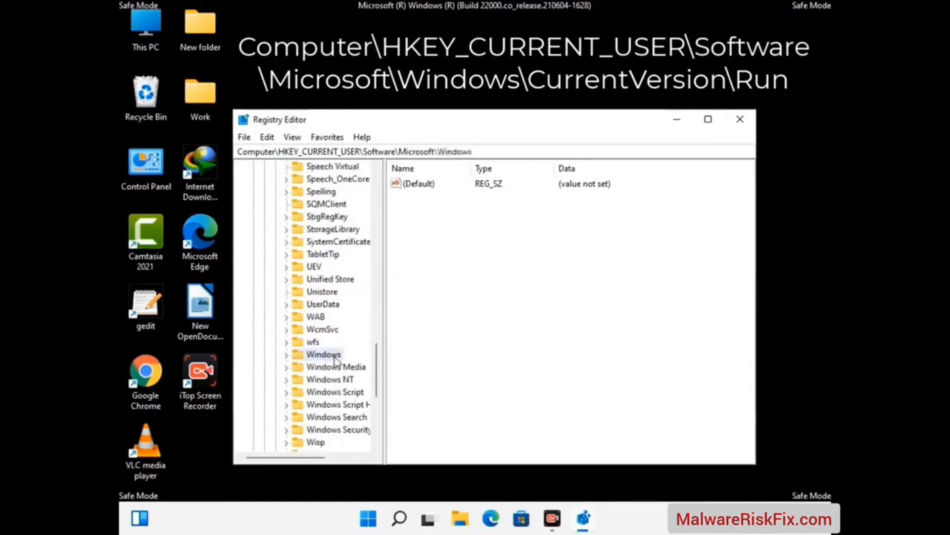
pyautogui.scroll(-1, 346, 350)
pyautogui.doubleClick(345, 343)
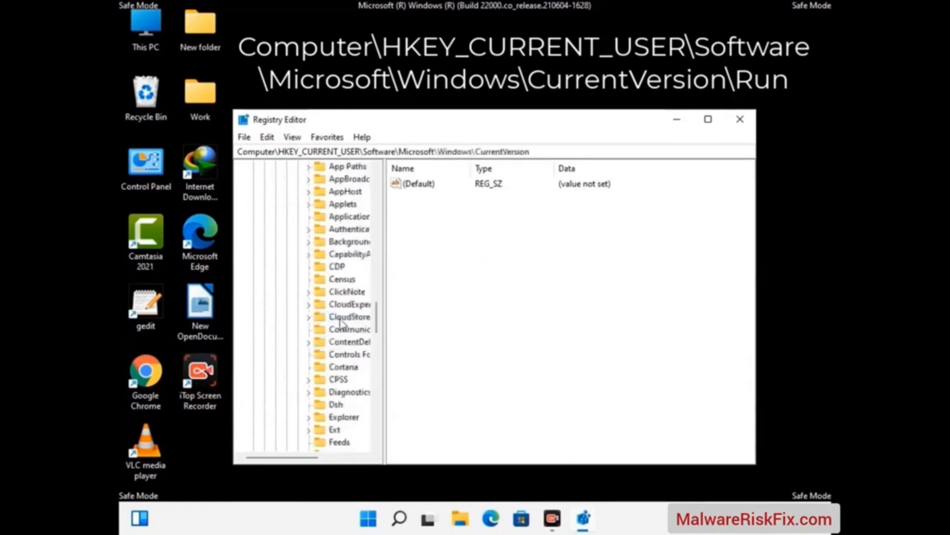
# Step: Open the Run key under CurrentVersion to list its startup entries
pyautogui.scroll(-4, 341, 326)
pyautogui.scroll(-3, 341, 323)
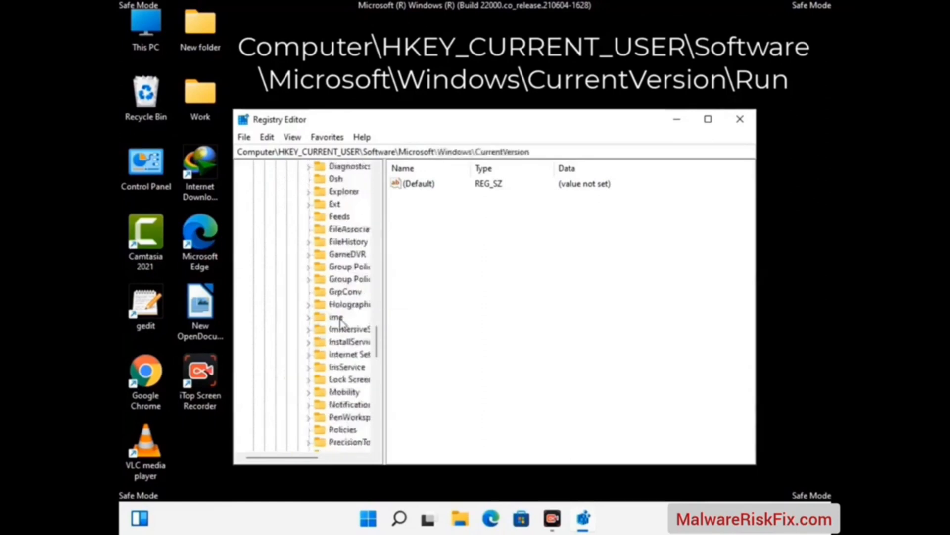
pyautogui.scroll(-2, 340, 323)
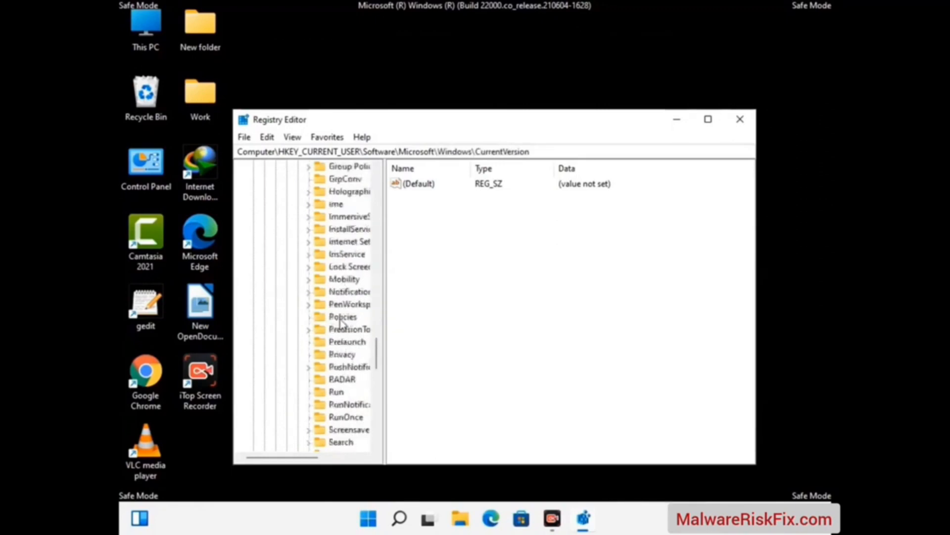
pyautogui.scroll(-1, 341, 323)
pyautogui.click(338, 355)
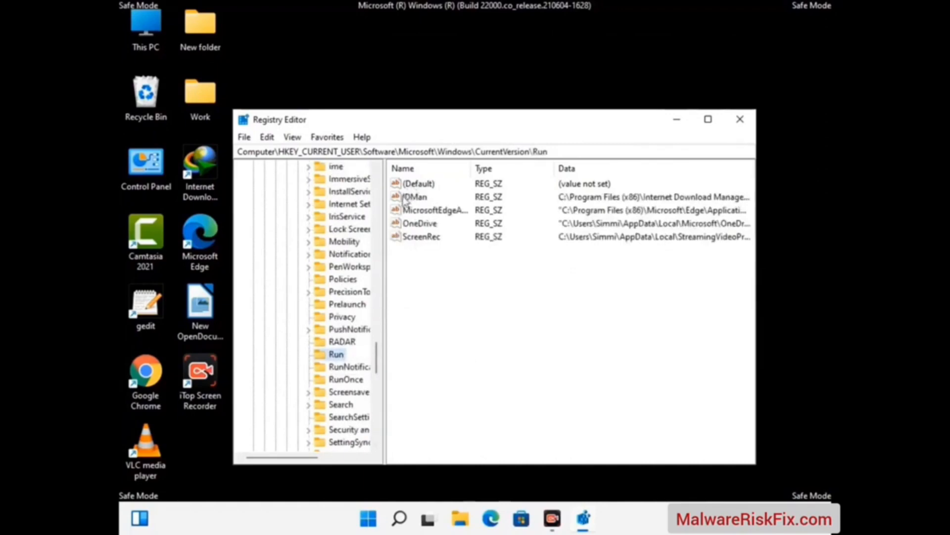
# Step: Permanently delete the ScreenRec value from the Run key
pyautogui.click(420, 239)
pyautogui.click(479, 238)
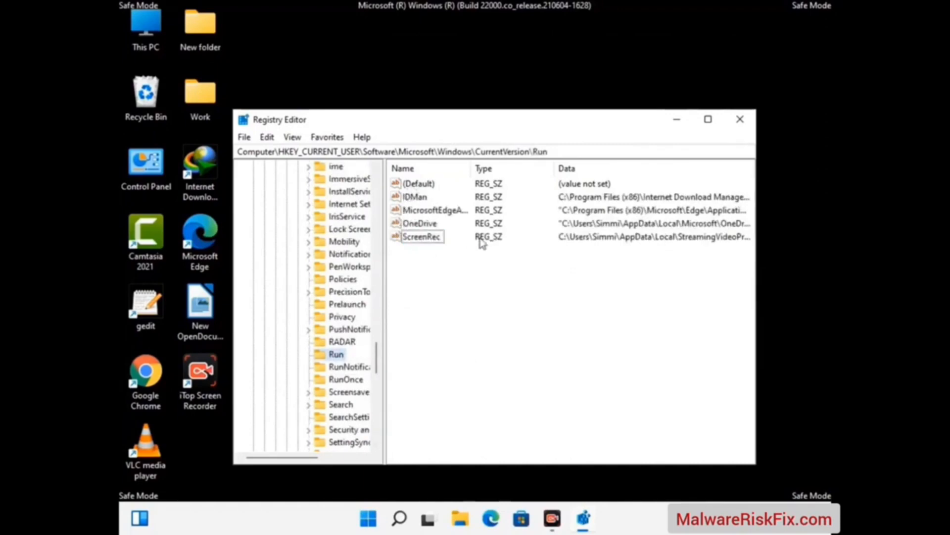
pyautogui.click(428, 238)
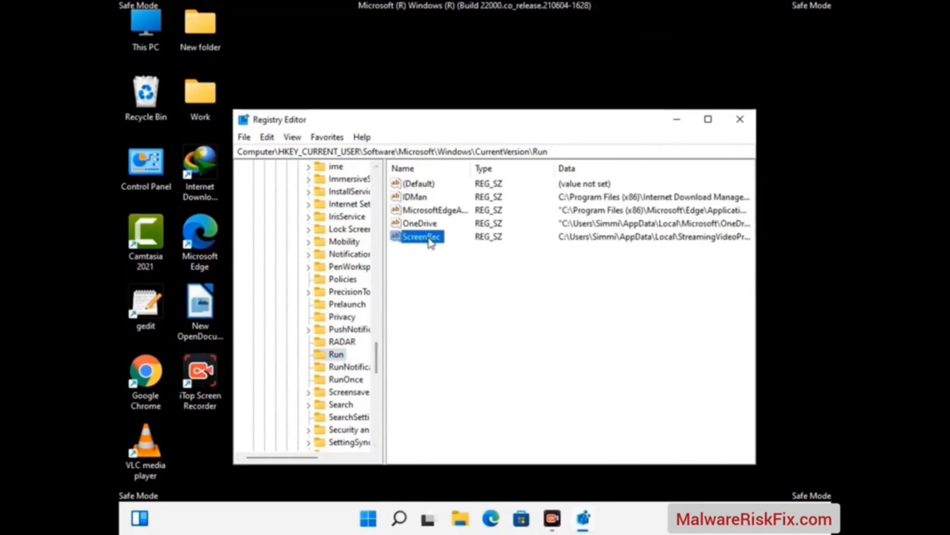
pyautogui.rightClick(429, 241)
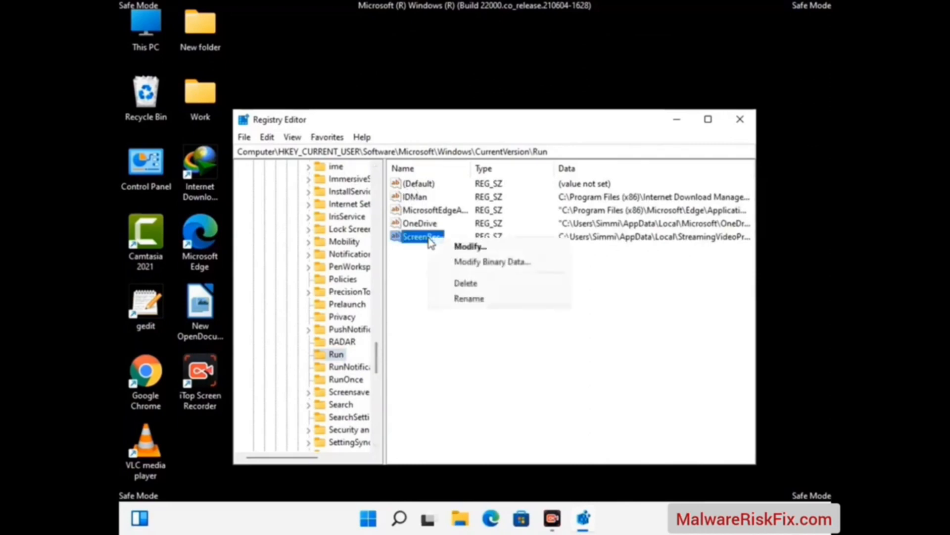
pyautogui.click(457, 283)
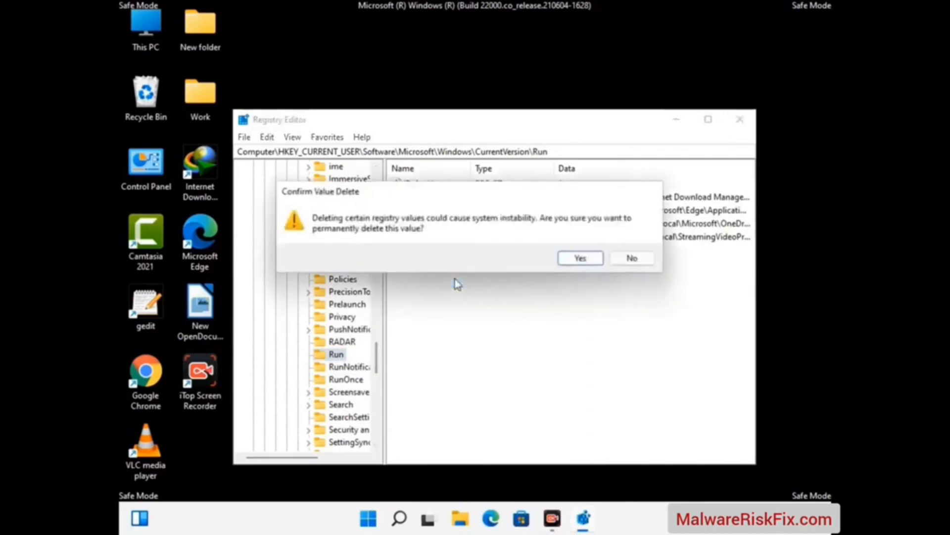
pyautogui.click(580, 258)
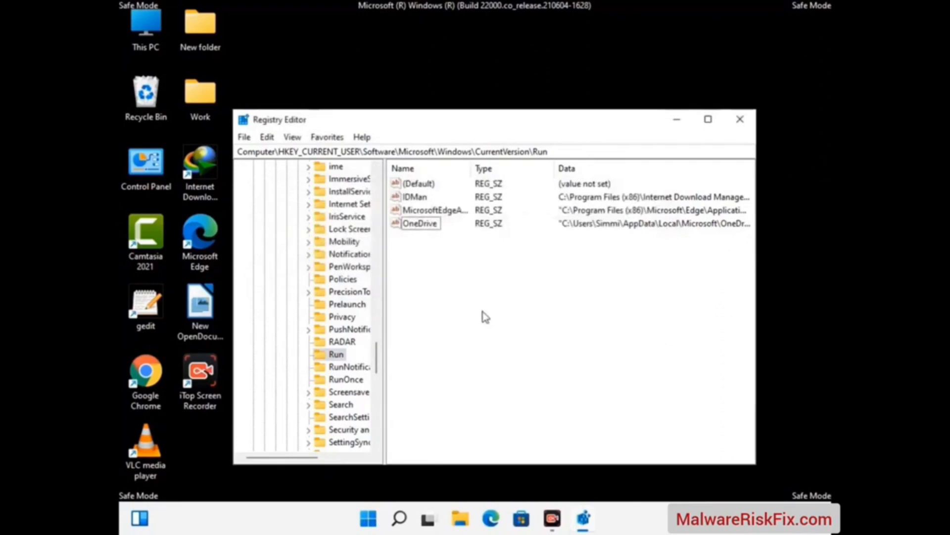
# Step: Search the registry for "Virus Name" across keys, values and data, cancel the search and close the Registry Editor
pyautogui.hotkey('ctrl', 'f')
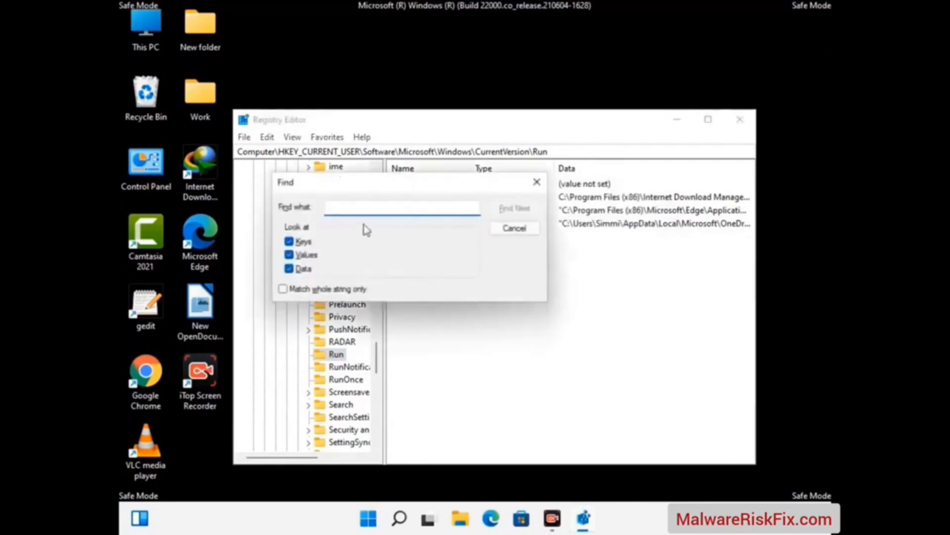
pyautogui.write('Virus ')
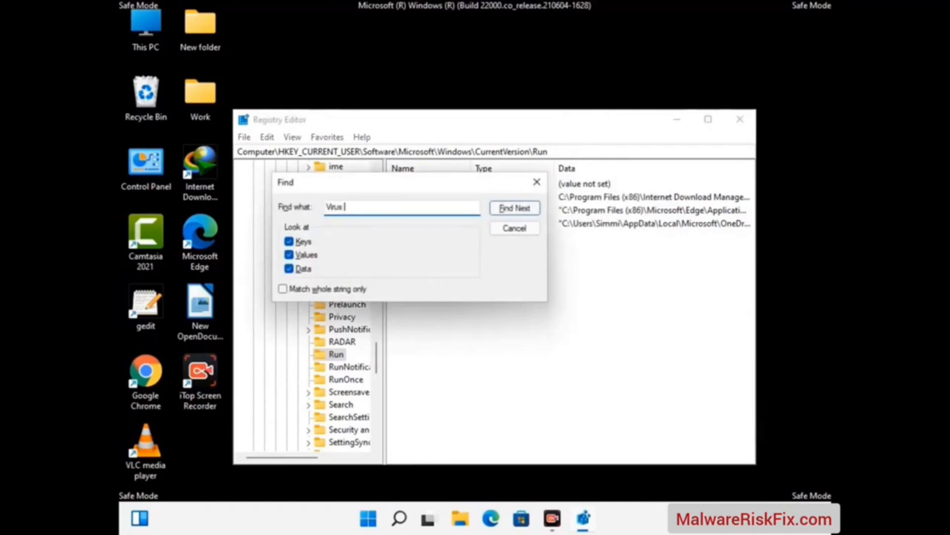
pyautogui.write('Name')
pyautogui.click(504, 210)
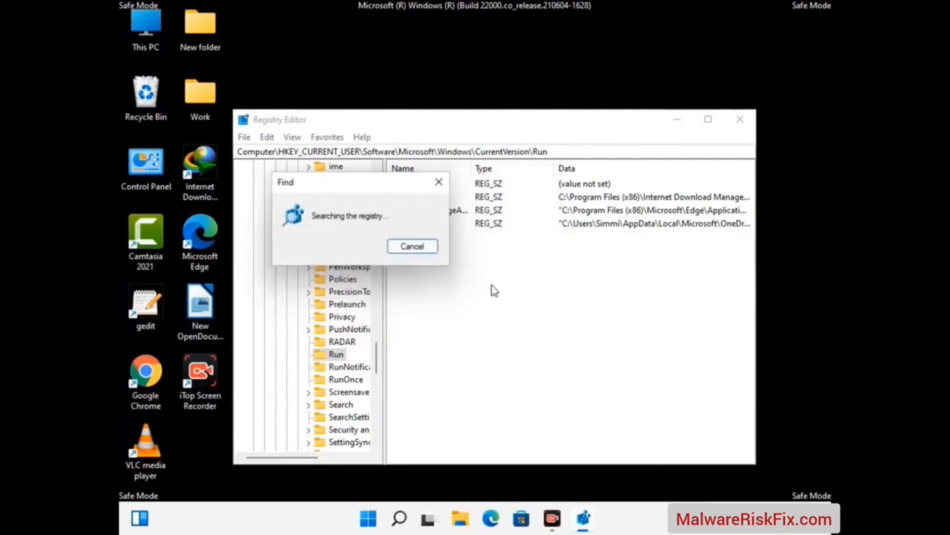
pyautogui.click(445, 185)
pyautogui.click(744, 129)
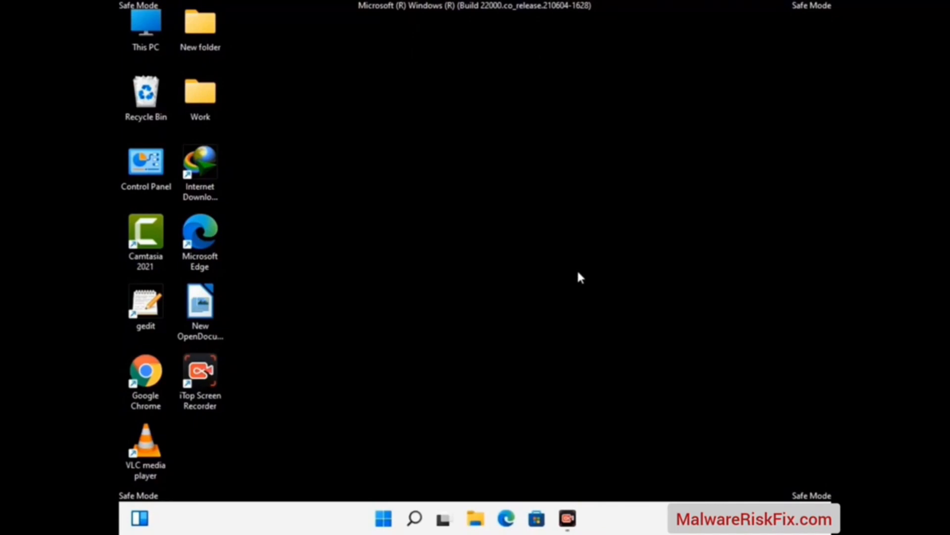
# Step: Open System Configuration by running msconfig from the Run dialog
pyautogui.press('super+r')
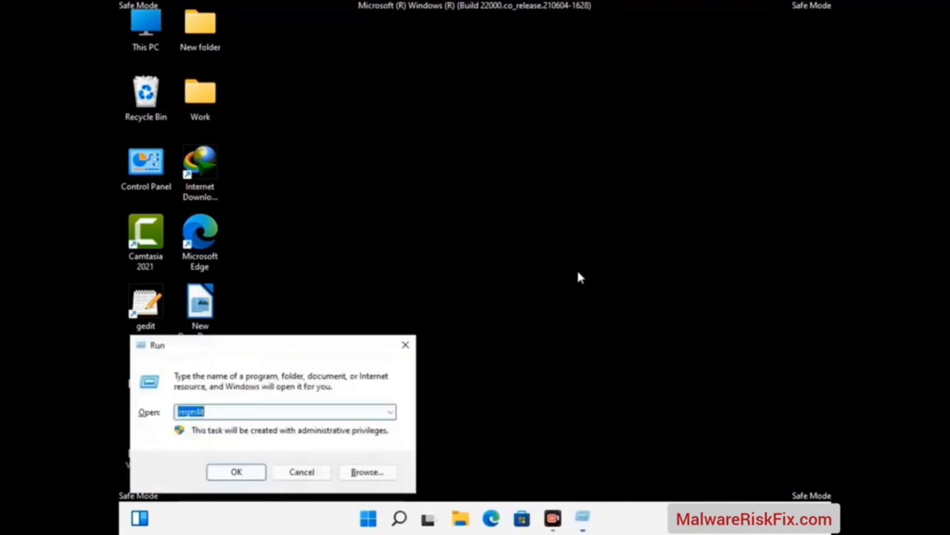
pyautogui.moveTo(277, 345); pyautogui.dragTo(487, 146)
pyautogui.write('msconfig')
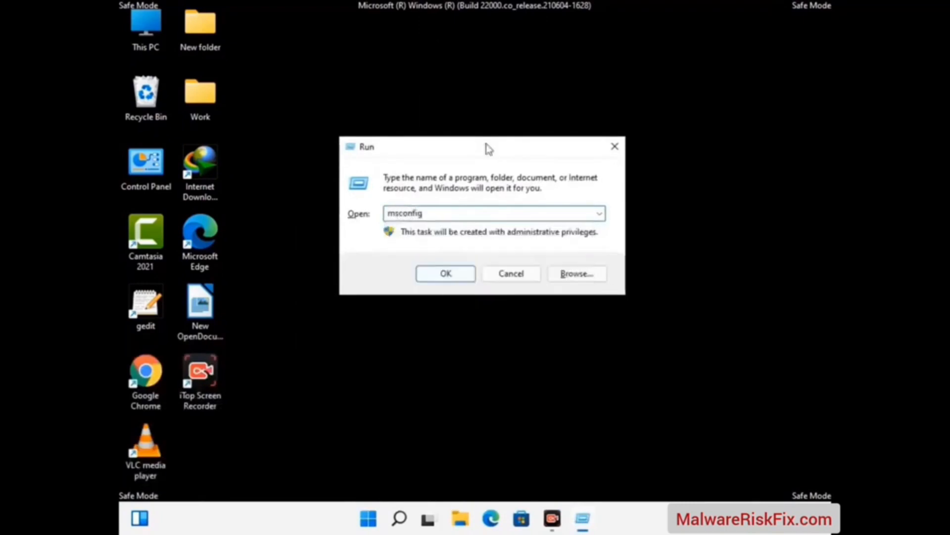
pyautogui.click(440, 273)
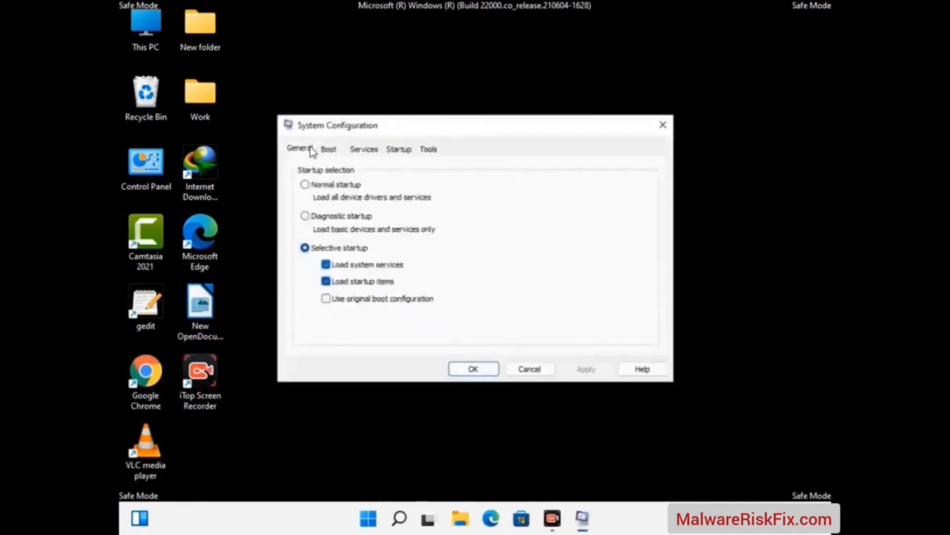
# Step: Turn off Safe boot in the boot options of the Windows 11 installation
pyautogui.click(329, 149)
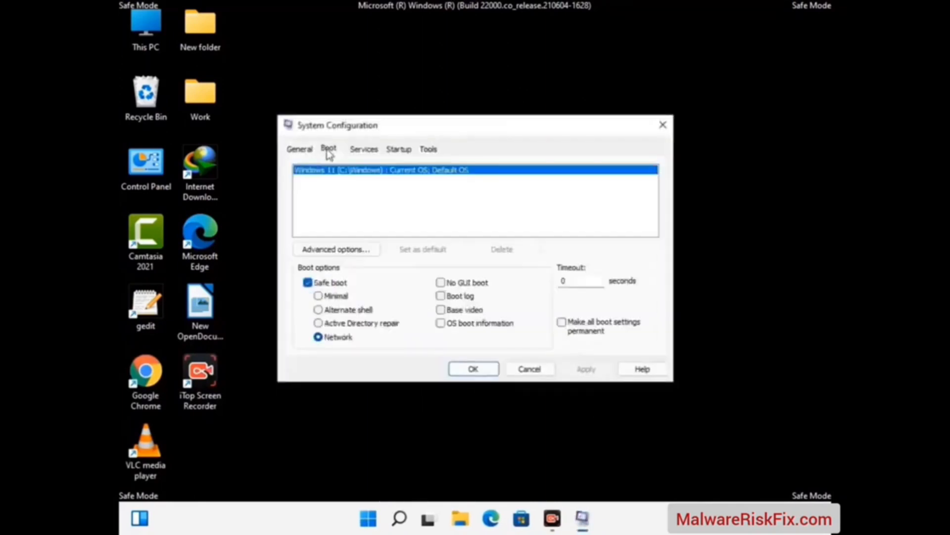
pyautogui.click(308, 284)
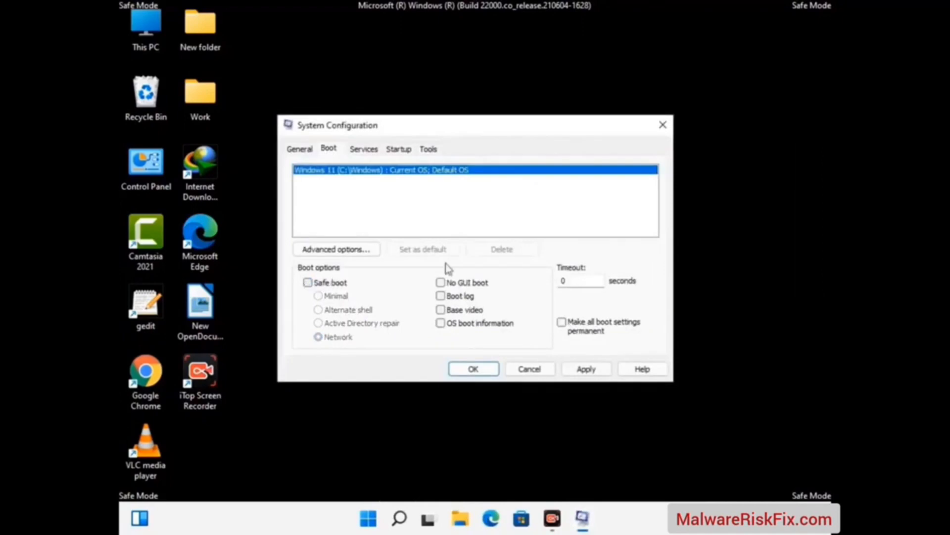